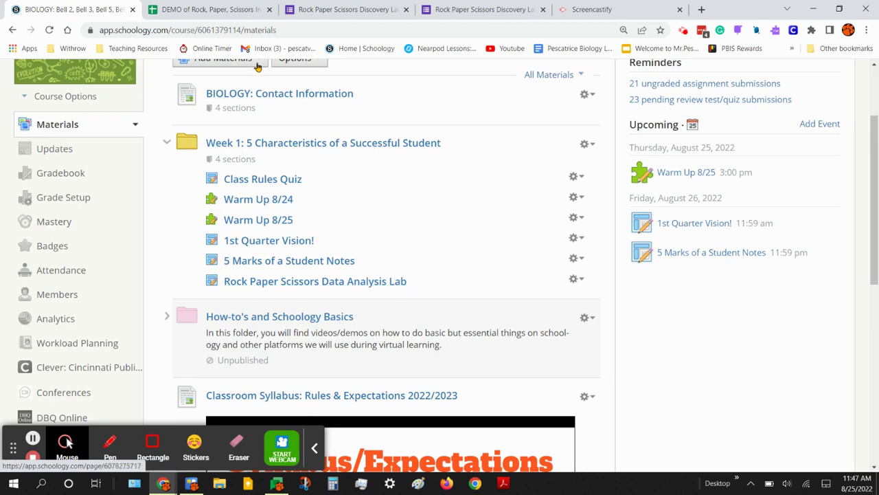
Step: Switch to the DEMO of Rock, Paper, Scissors Individual Data Sheet and examine its question, hypothesis cell, instructions and match table
click(229, 11)
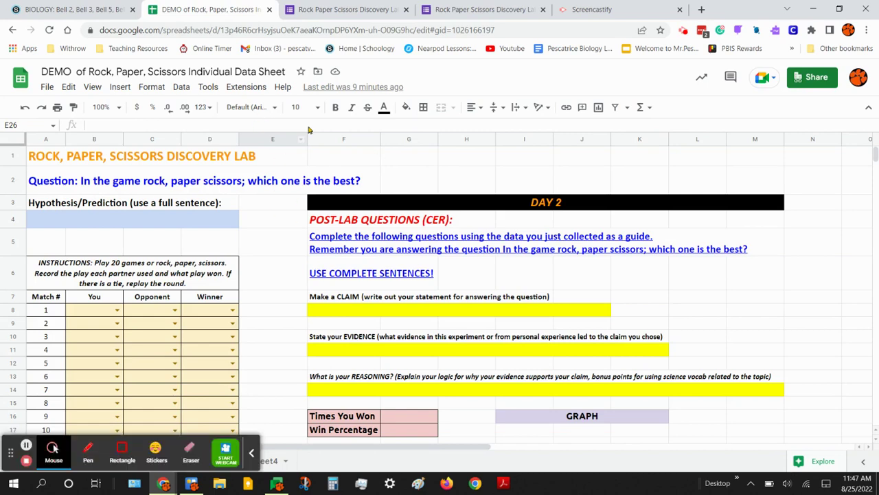
scroll(226, 304, down, 5)
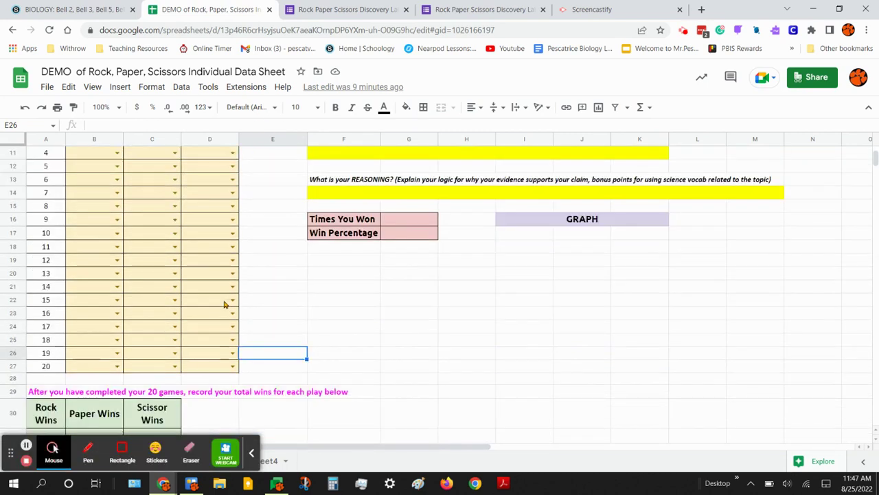
scroll(92, 347, up, 3)
scroll(92, 347, up, 2)
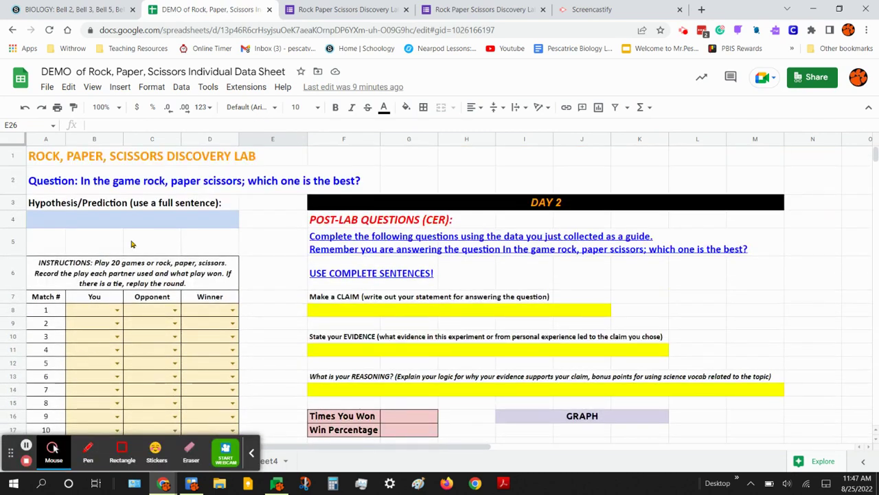
scroll(238, 193, down, 6)
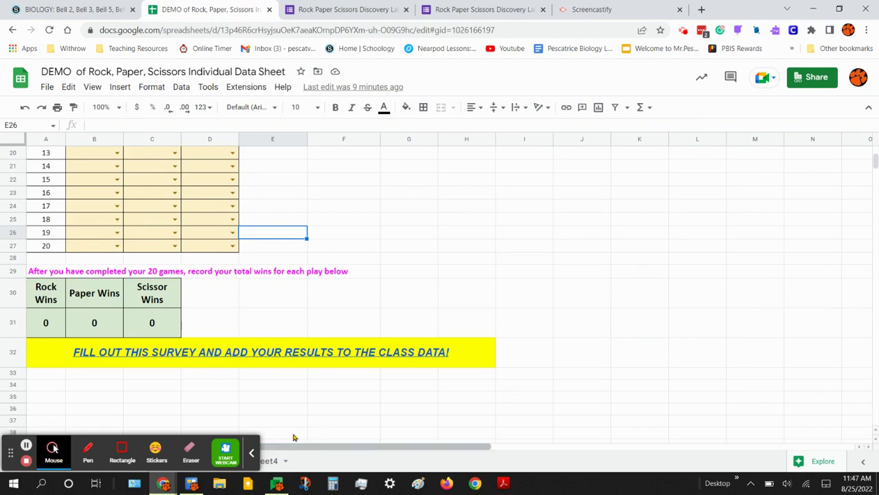
scroll(204, 249, up, 6)
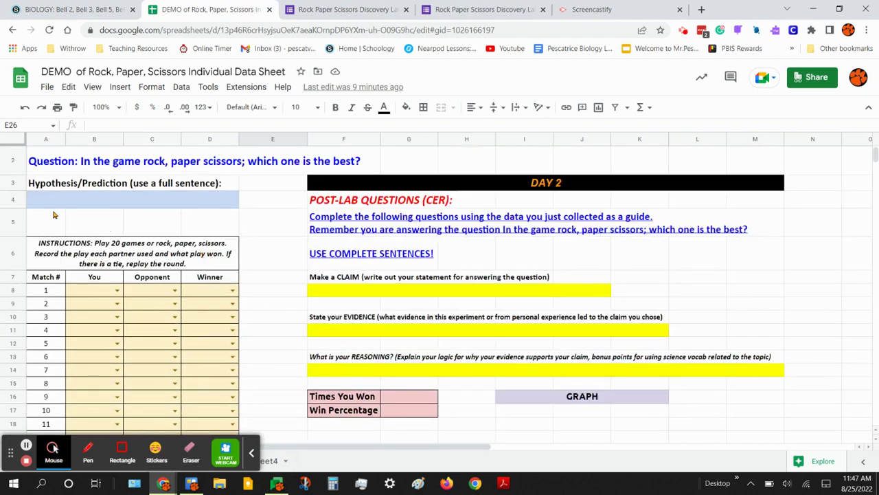
click(52, 197)
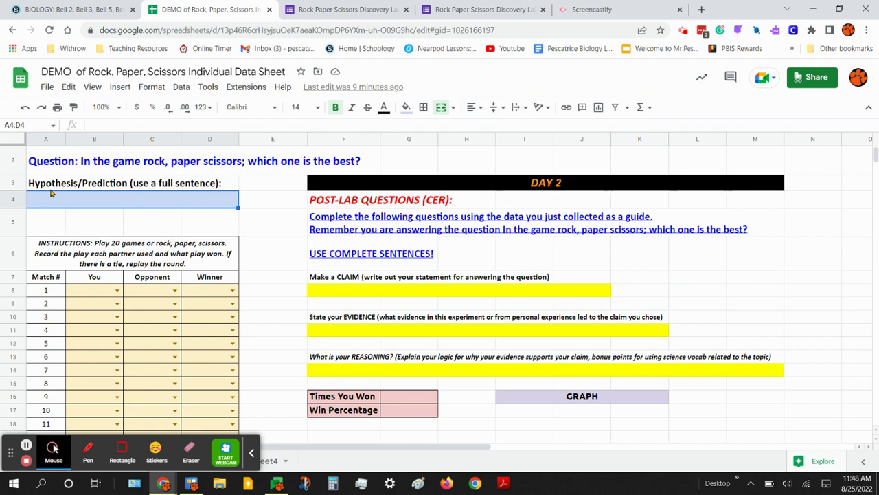
click(48, 168)
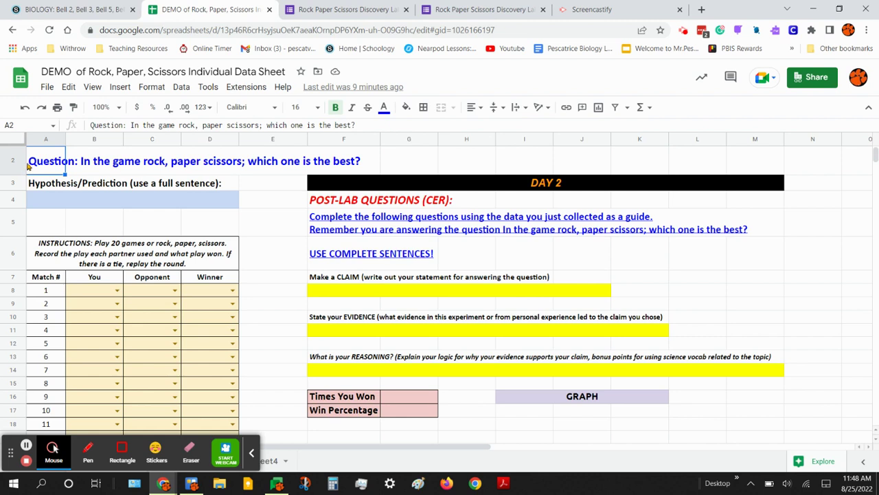
click(39, 198)
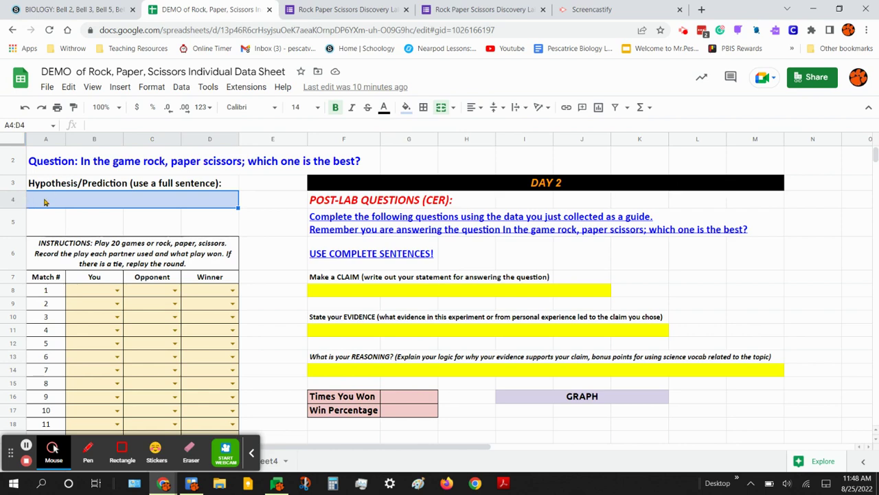
scroll(41, 203, down, 4)
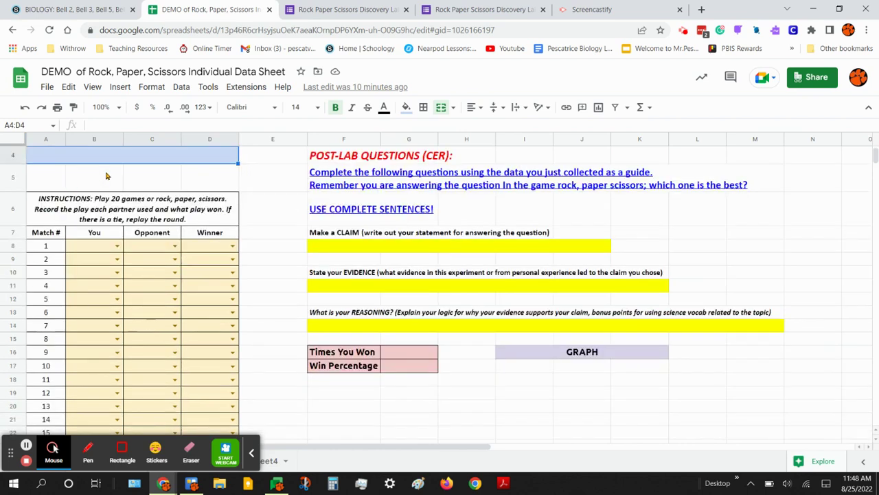
scroll(82, 198, up, 1)
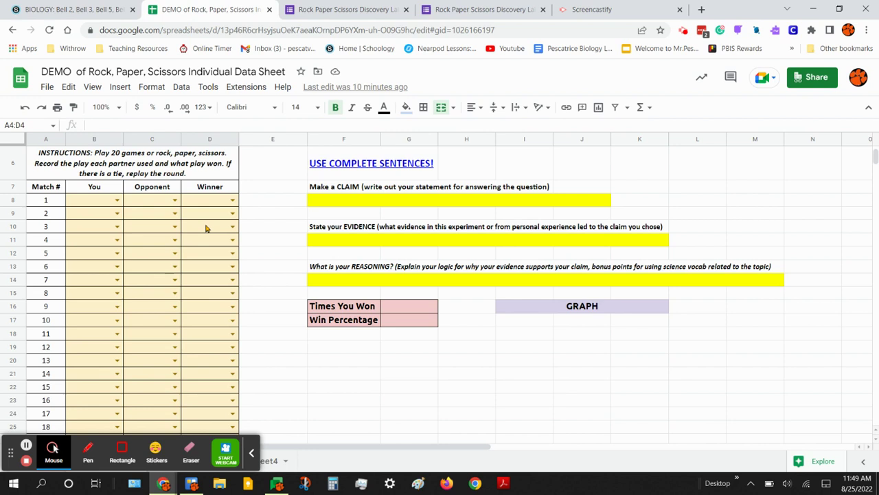
Step: Record match 1 with SCISSORS for You, PAPER for Opponent and SCISSORS as the Winner
click(117, 200)
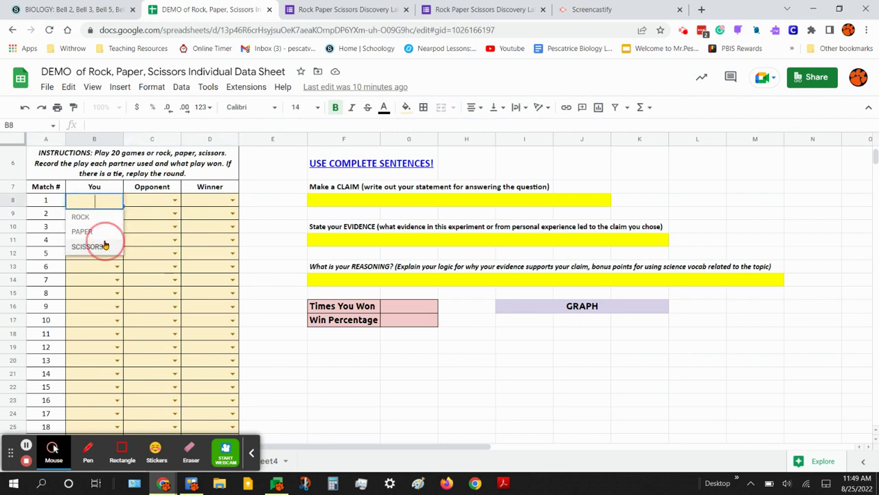
click(104, 245)
click(174, 199)
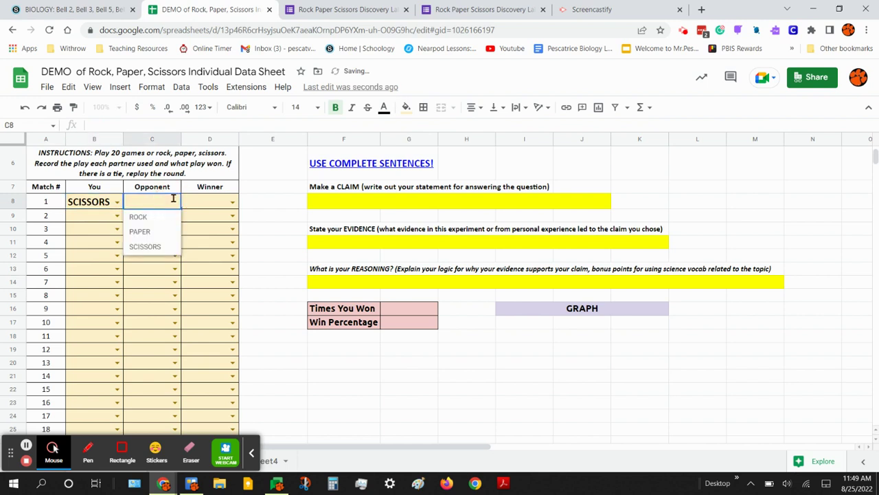
click(162, 233)
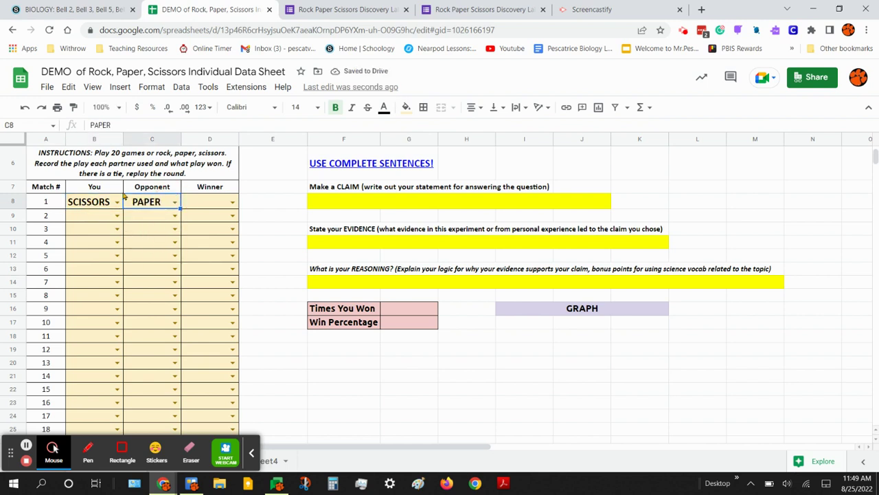
click(233, 201)
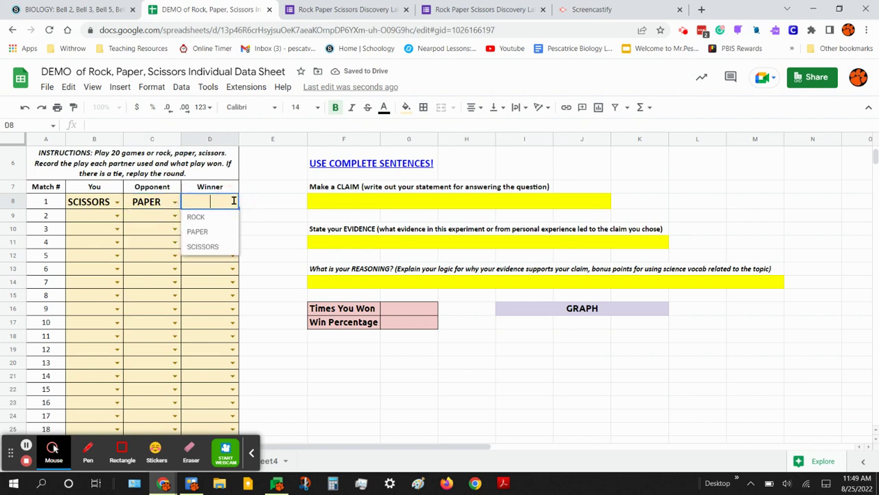
click(216, 245)
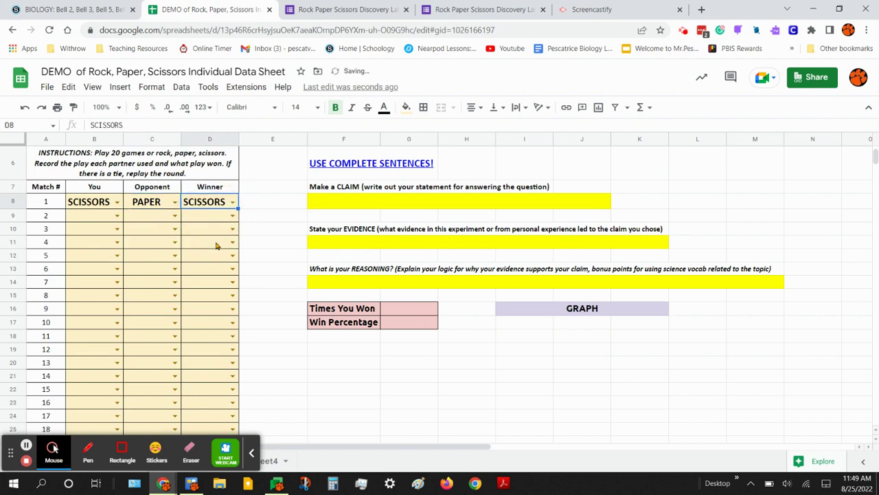
Step: Record match 2 with ROCK for You, PAPER for Opponent and PAPER as the Winner
click(117, 216)
click(109, 246)
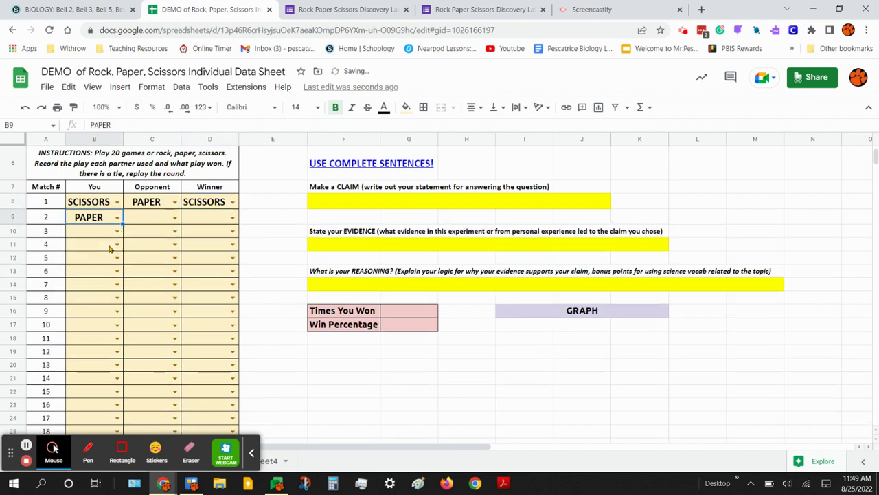
click(117, 217)
click(111, 232)
click(173, 217)
click(158, 247)
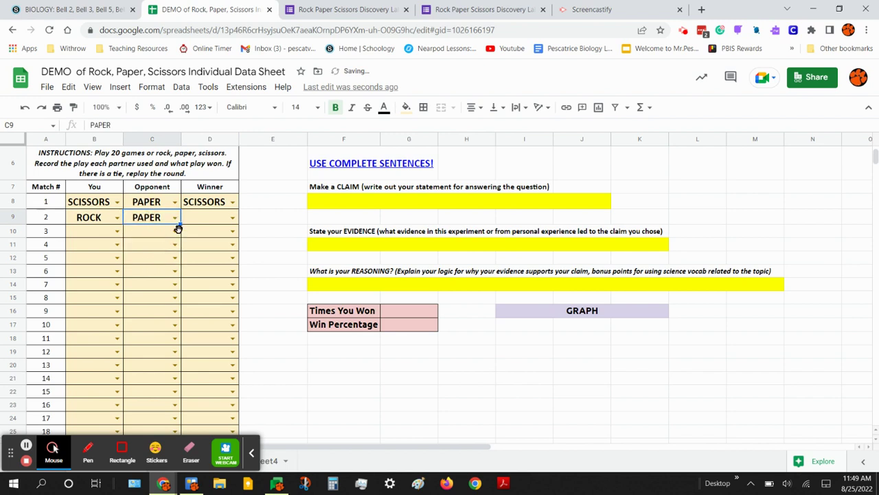
click(214, 219)
click(231, 218)
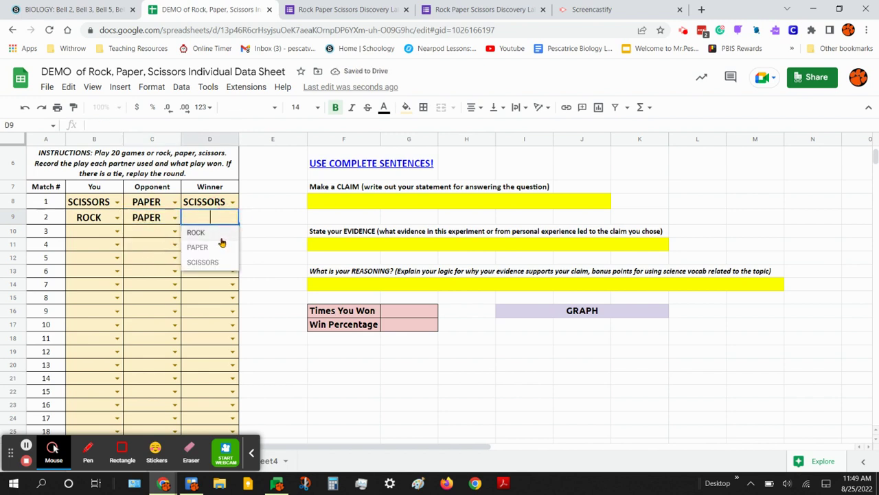
click(213, 250)
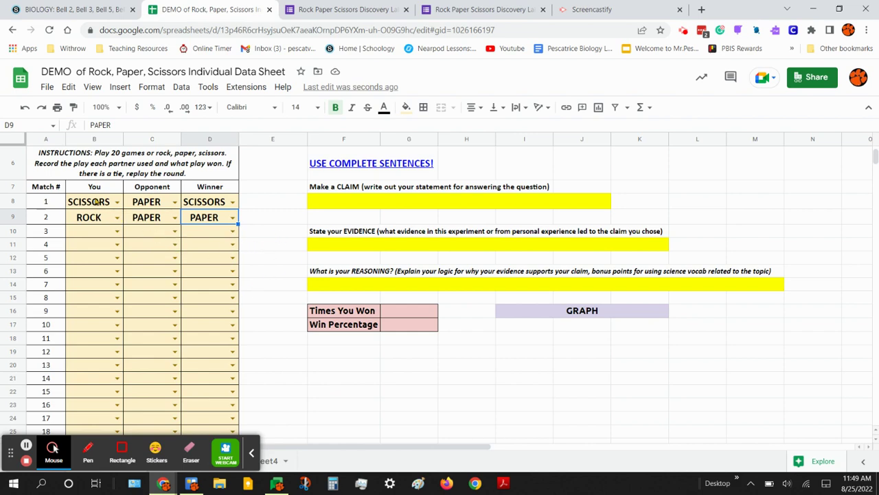
Step: Check the Rock, Paper and Scissor win totals in A31:C31 below the match table
scroll(92, 210, down, 4)
scroll(92, 211, down, 1)
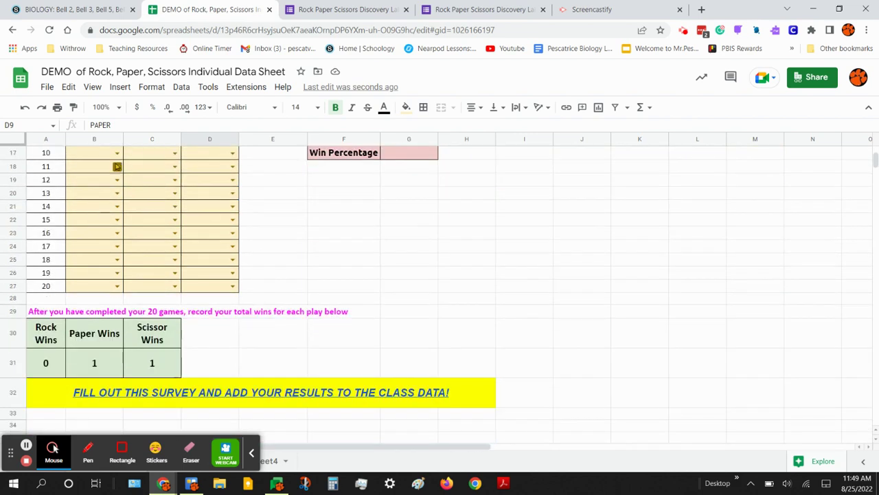
drag(46, 363, 153, 360)
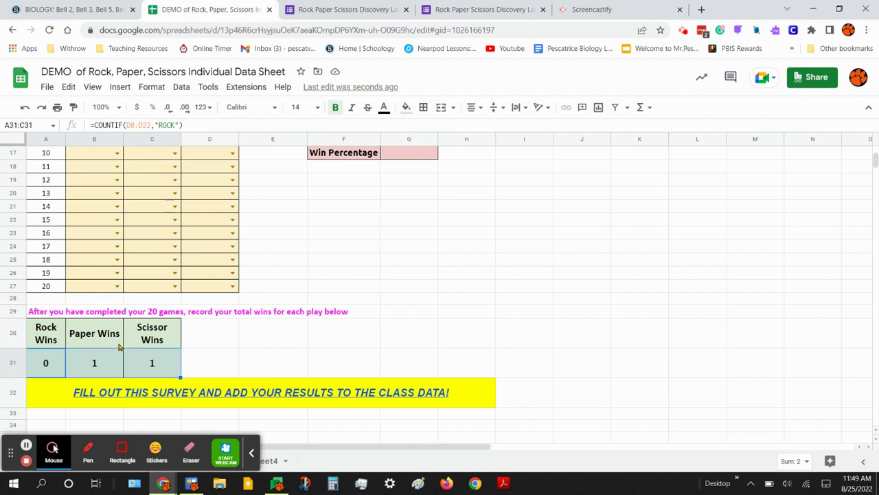
scroll(119, 347, up, 5)
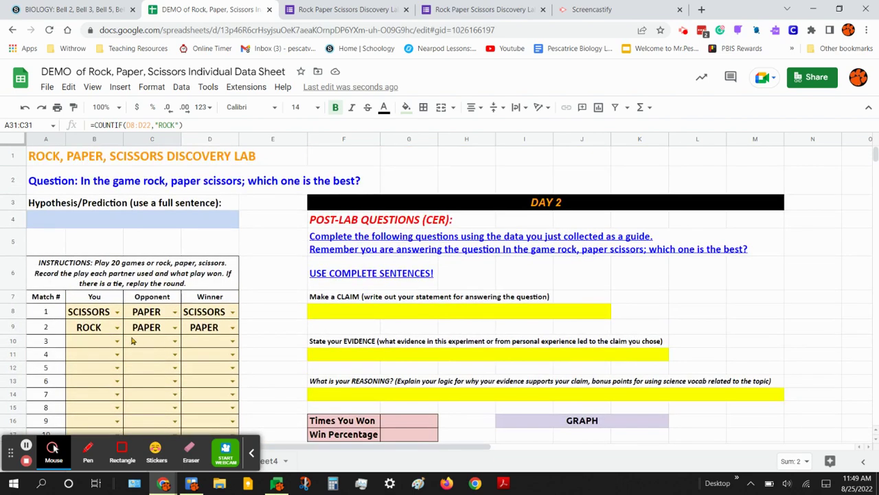
Step: Paste the prepared results of all 20 matches into the You, Opponent and Winner columns, starting at cell B8
click(132, 342)
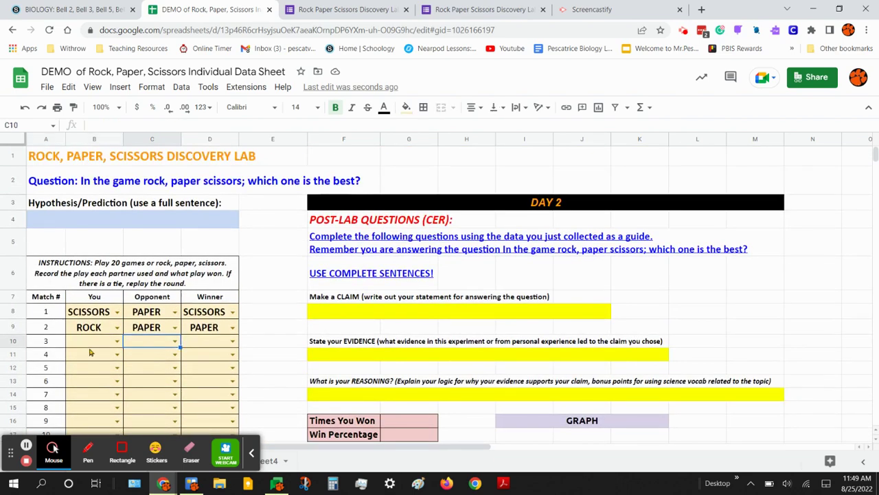
click(107, 313)
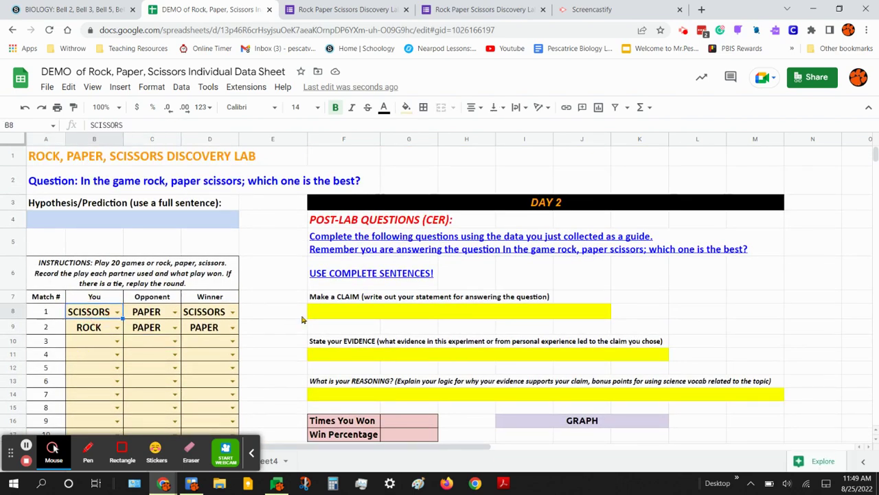
text(ROCK	PAPER	PAPER ROCK	SCISSORS	ROCK SCISSORS	PAPER	SCISSORS ROCK	PAPER	PAPER ROCK	SCISSORS	ROCK ROCK	SCISSORS	ROCK ROCK	PAPER	PAPER ROCK	SCISSORS	ROCK PAPER	SCISSORS	SCISSORS ROCK	PAPER	PAPER SCISSORS	ROCK	ROCK ROCK	SCISSORS	ROCK ROCK	SCISSORS	ROCK SCISSORS	PAPER	SCISSORS PAPER	ROCK	PAPER ROCK	PAPER	PAPER ROCK	SCISSORS	ROCK SCISSORS	ROCK	ROCK ROCK	PAPER	PAPER ROCK	SCISSORS	ROCK)
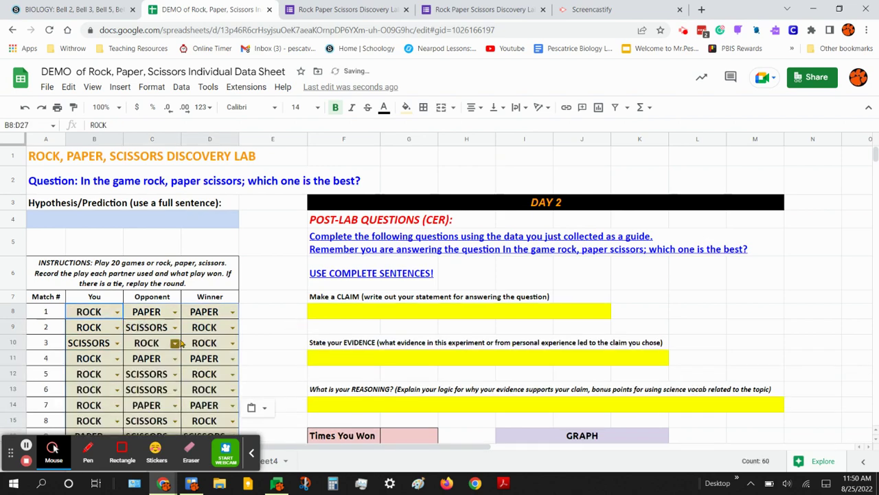
scroll(184, 341, down, 3)
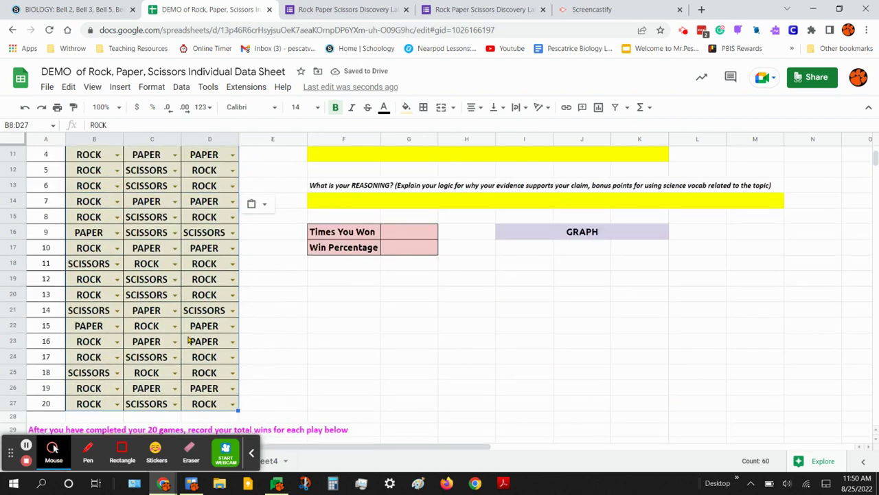
scroll(187, 341, up, 5)
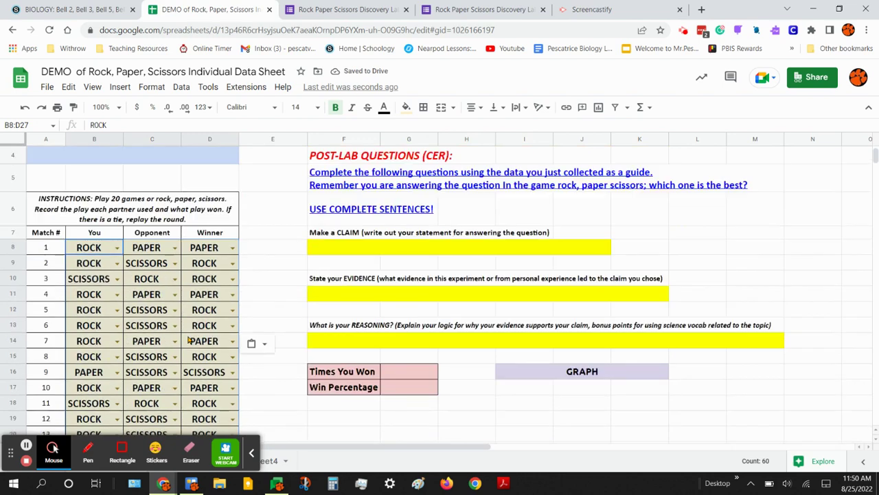
click(273, 262)
Step: Review the completed match table, the survey link below it and the cells counting rock, paper and scissor wins
scroll(206, 302, down, 5)
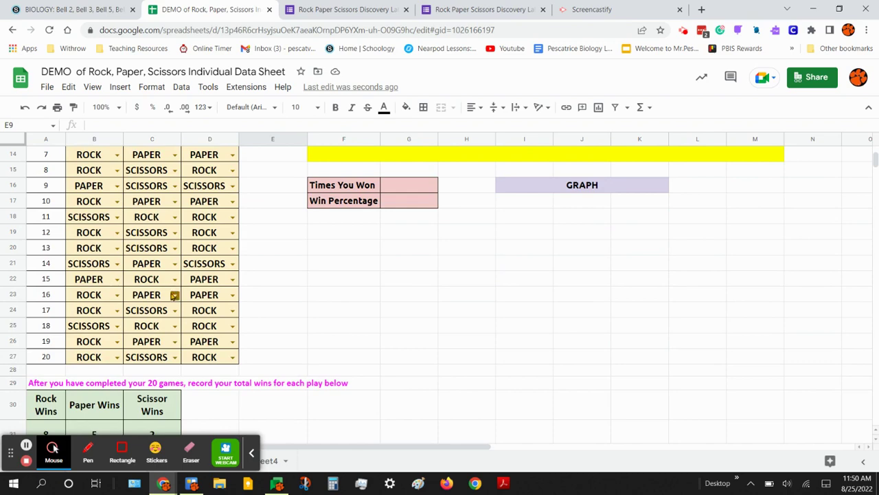
scroll(175, 295, up, 4)
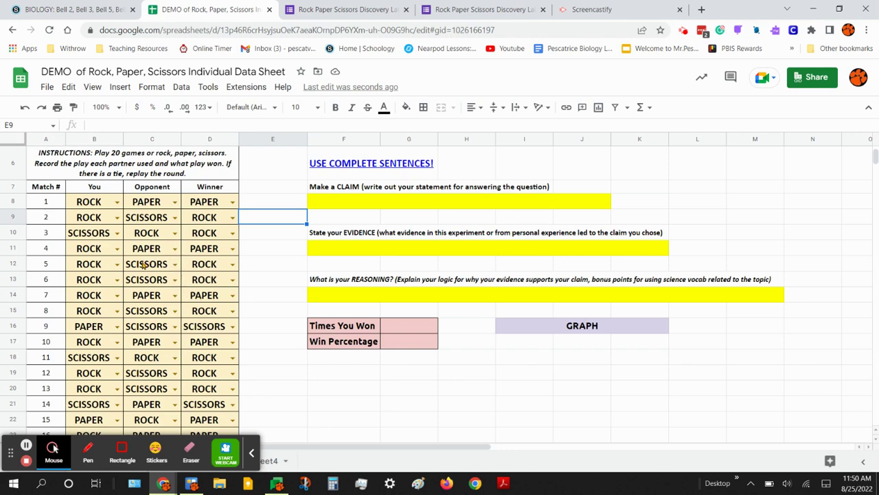
scroll(146, 273, down, 5)
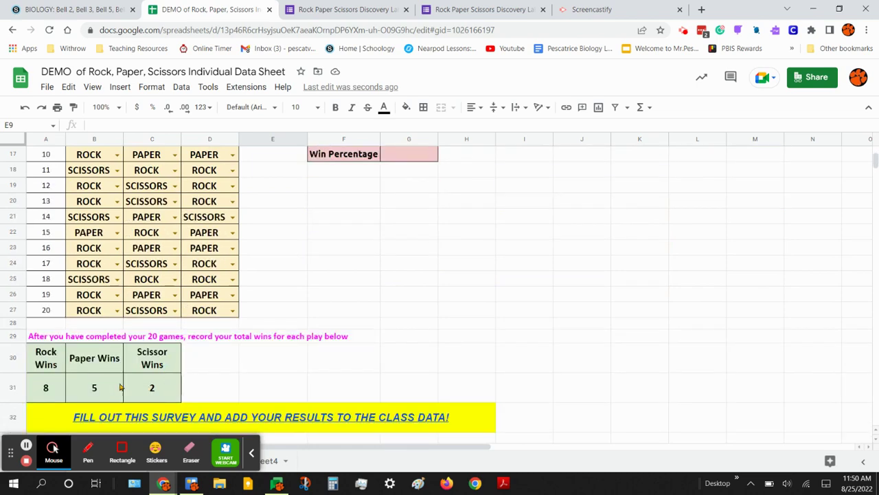
scroll(208, 385, down, 1)
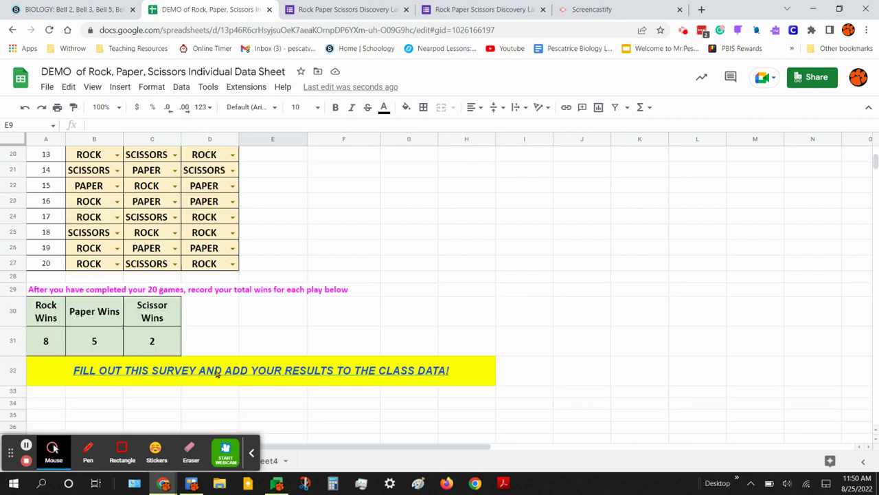
click(80, 373)
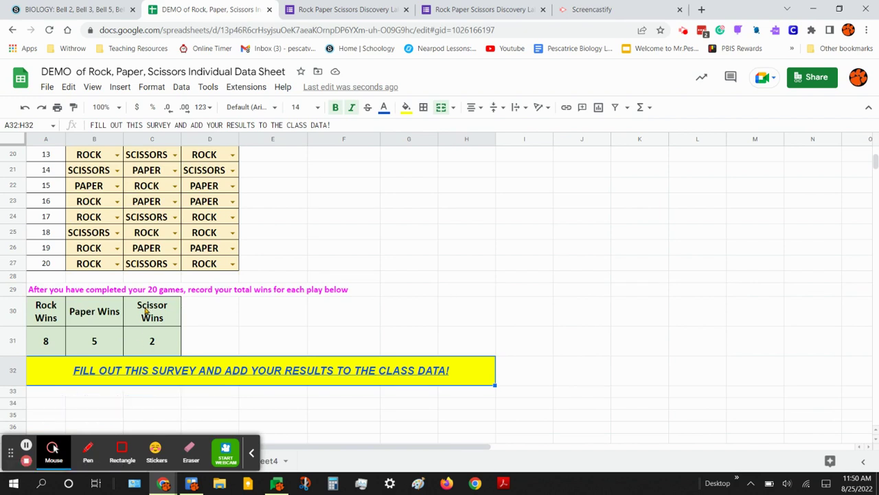
click(53, 344)
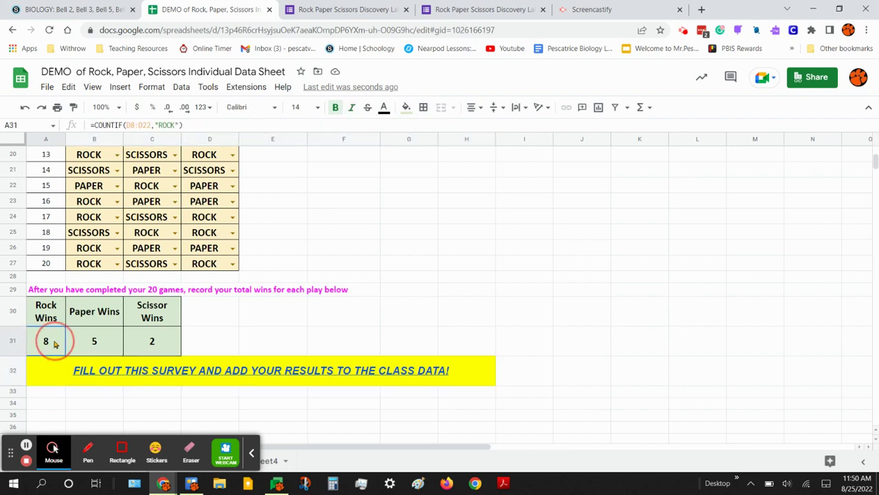
click(97, 347)
click(165, 346)
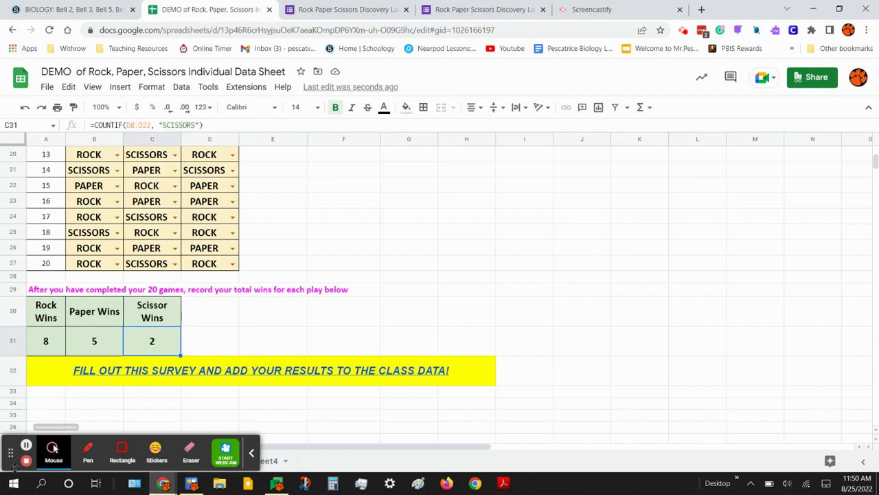
click(26, 445)
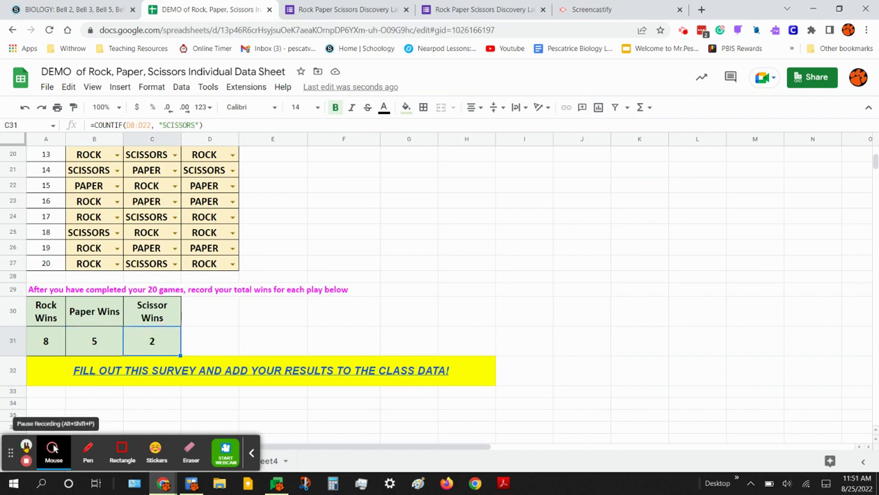
Step: Compare your play with the winning play in match 1 to decide whether it counts toward Times You Won
click(26, 445)
scroll(197, 328, up, 4)
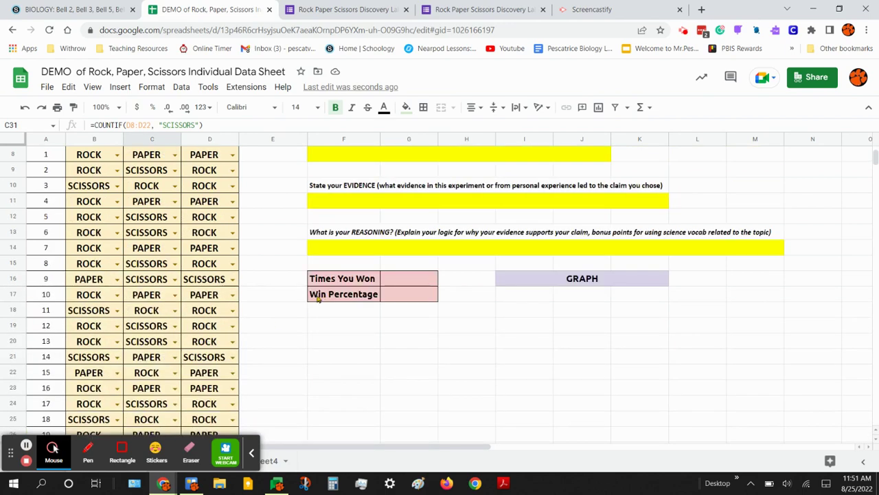
click(402, 279)
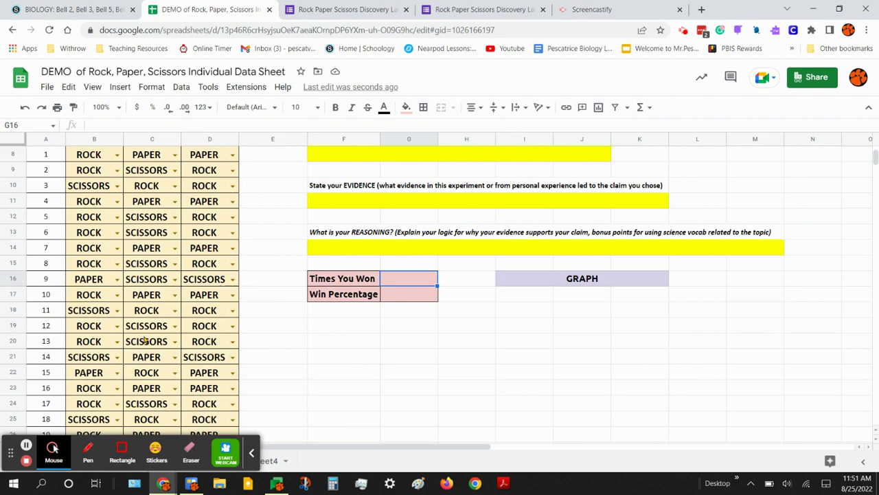
scroll(143, 340, up, 1)
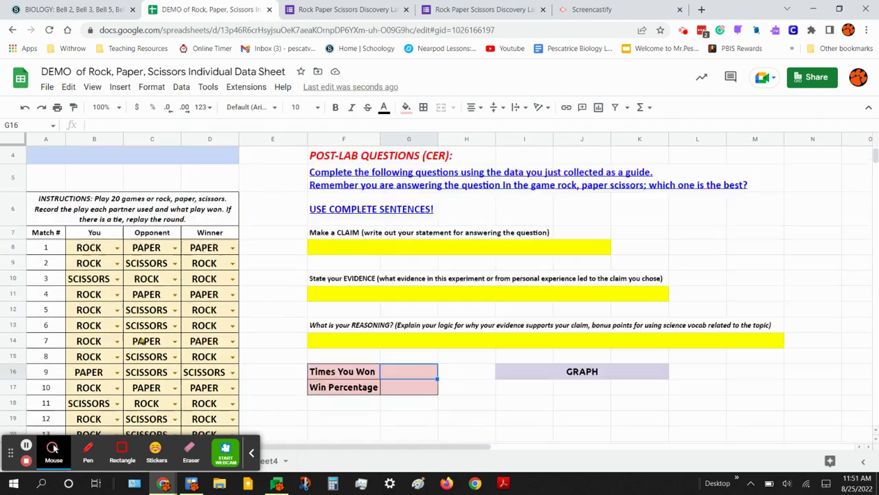
click(89, 247)
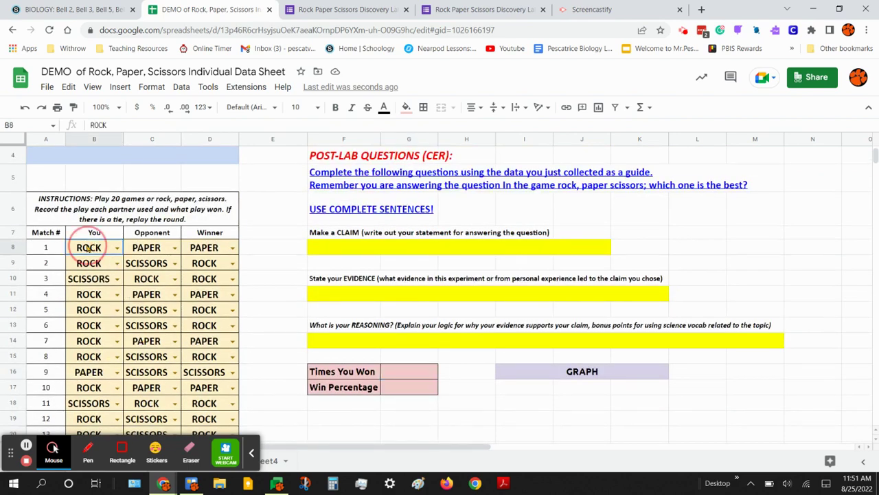
click(211, 251)
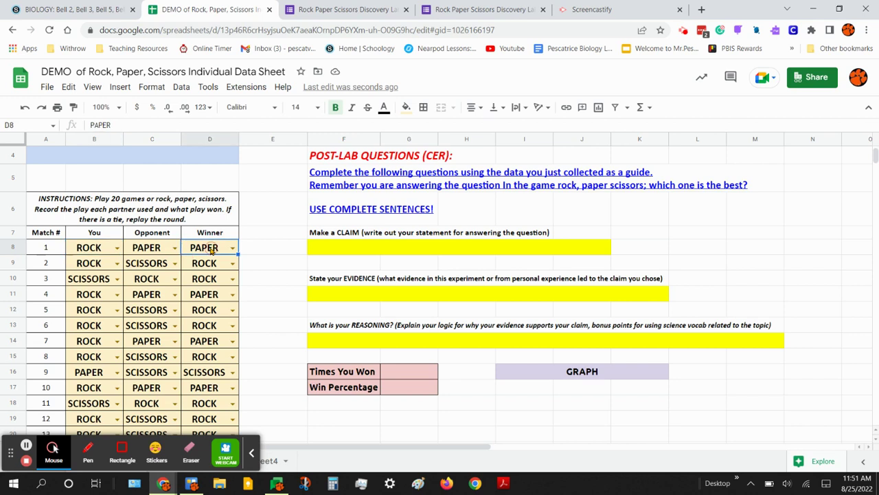
click(93, 250)
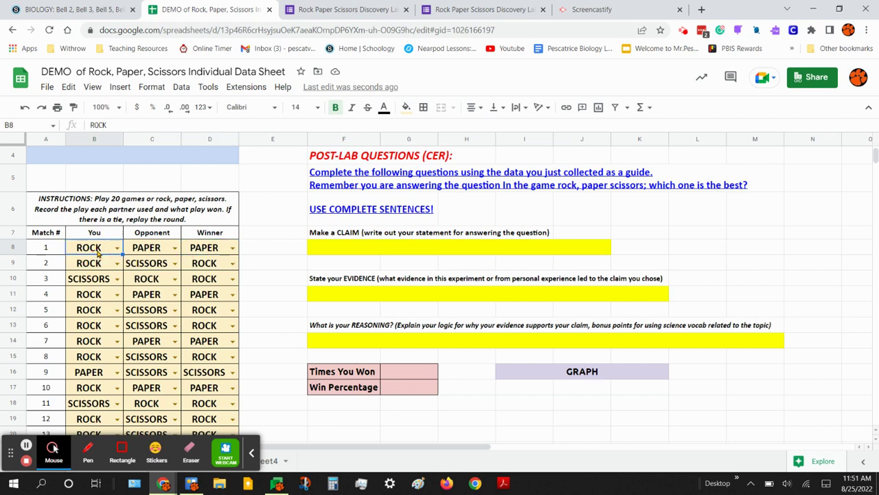
click(153, 246)
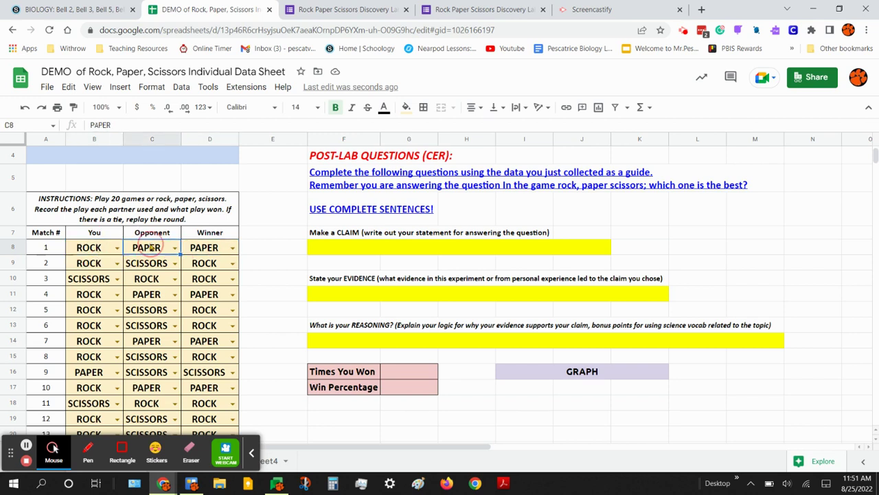
click(204, 252)
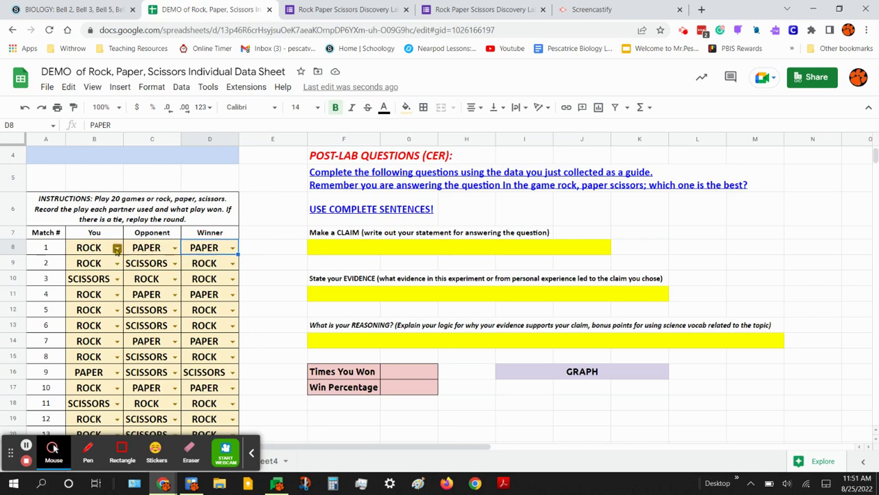
scroll(103, 254, down, 1)
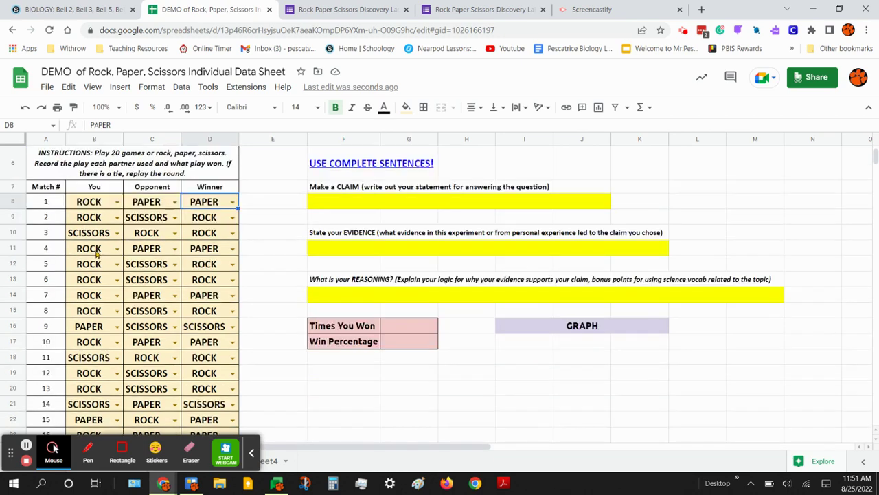
Step: Count your wins by selecting together the Winner cells of matches 2, 5, 6, 8, 12, 13, 14, 15, 17 and 20
click(82, 219)
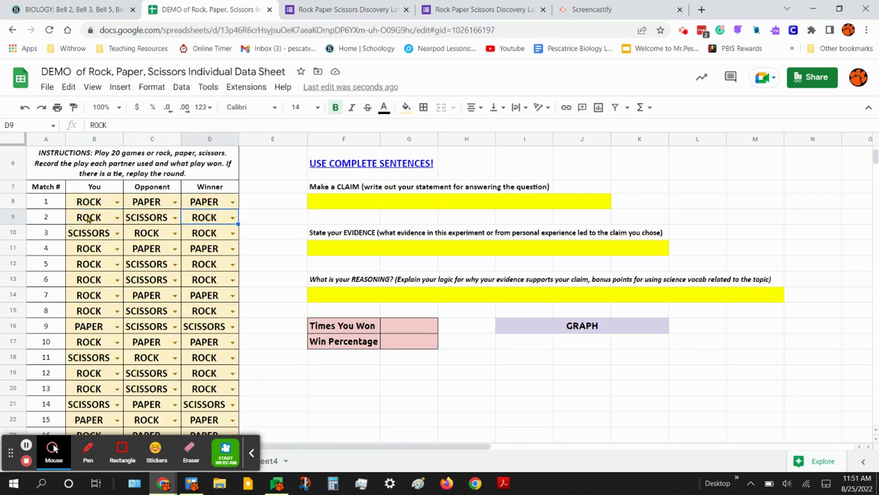
click(208, 218)
ctrl+click(204, 268)
ctrl+shift+click(208, 282)
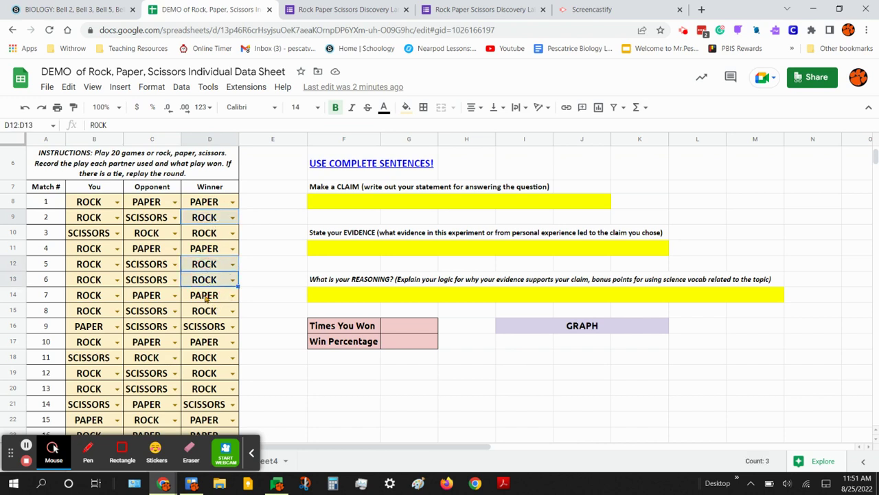
ctrl+click(204, 313)
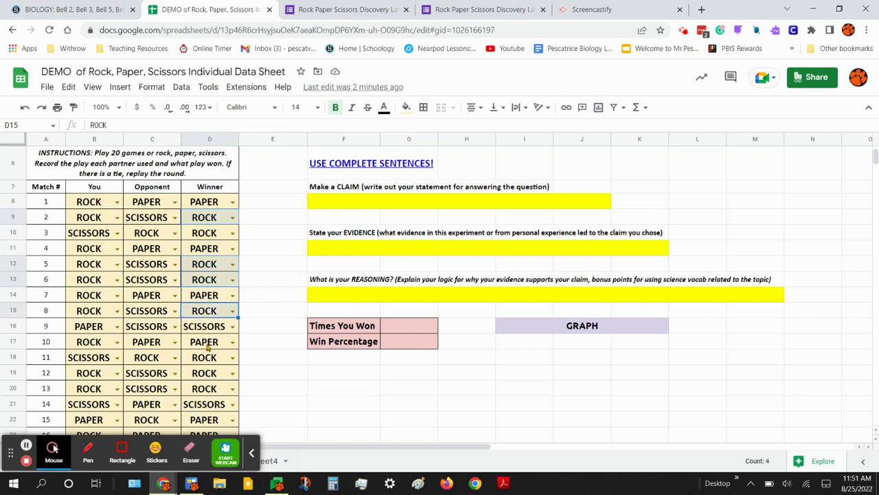
ctrl+click(212, 377)
ctrl+click(208, 390)
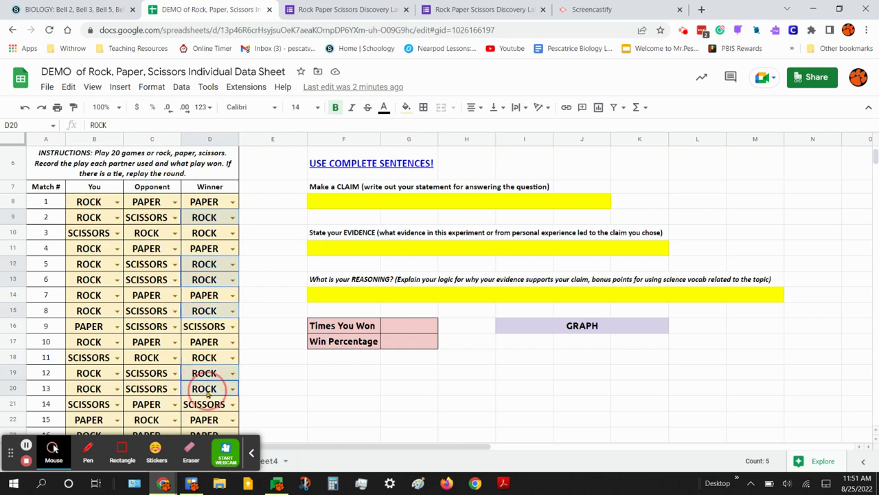
scroll(207, 378, down, 1)
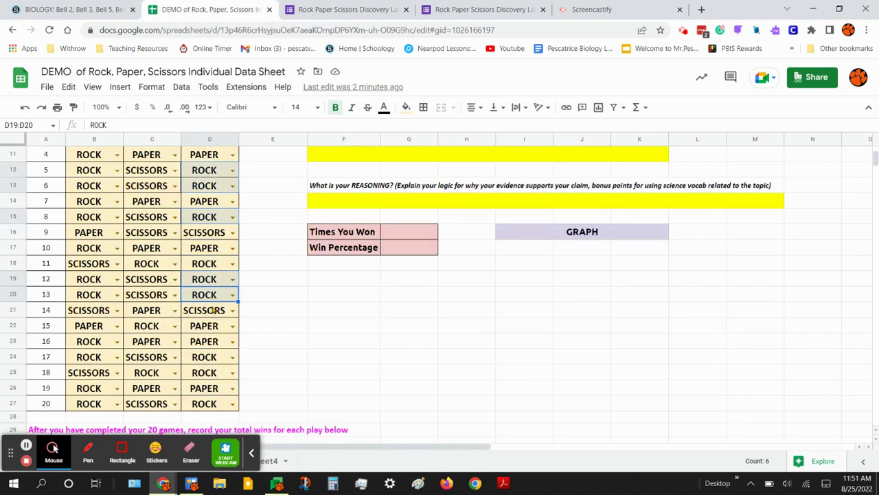
ctrl+click(212, 310)
ctrl+click(206, 327)
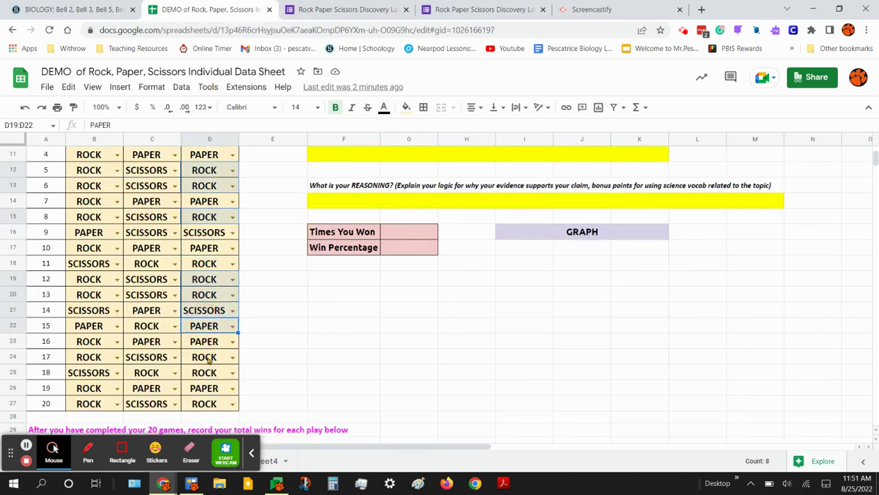
ctrl+click(206, 359)
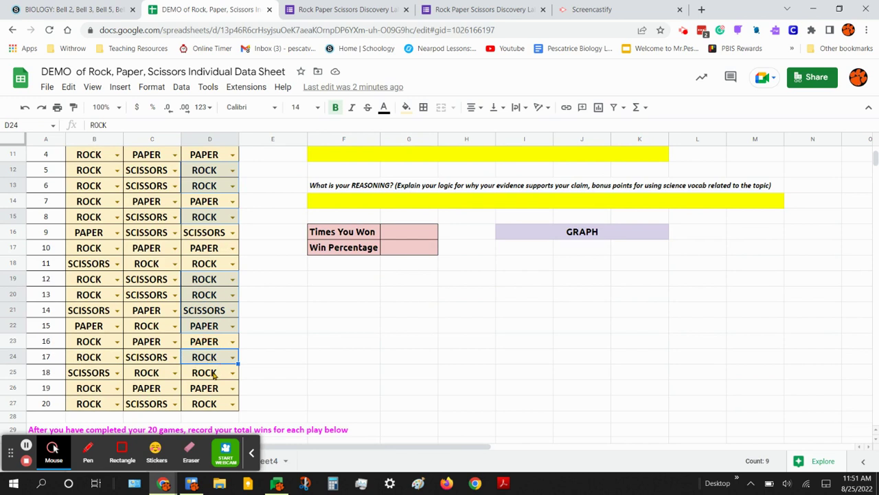
ctrl+click(212, 405)
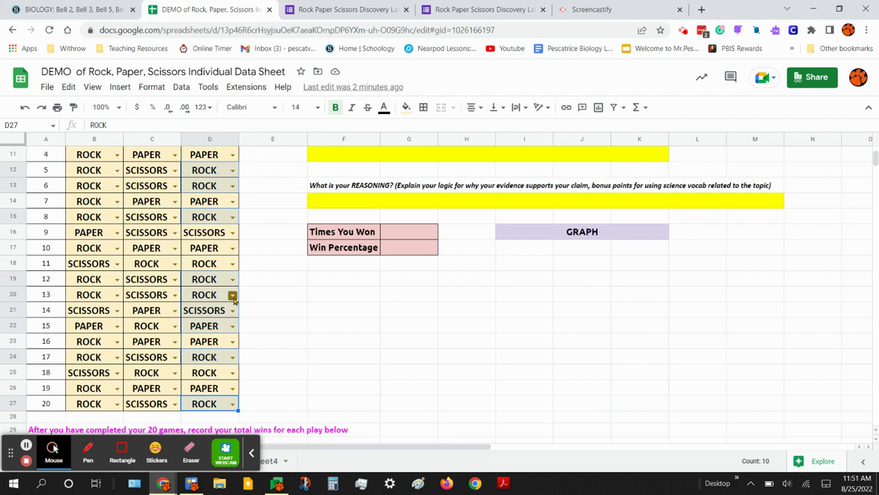
Step: Enter 10 as the Times You Won value in cell G16
scroll(234, 300, down, 1)
click(407, 187)
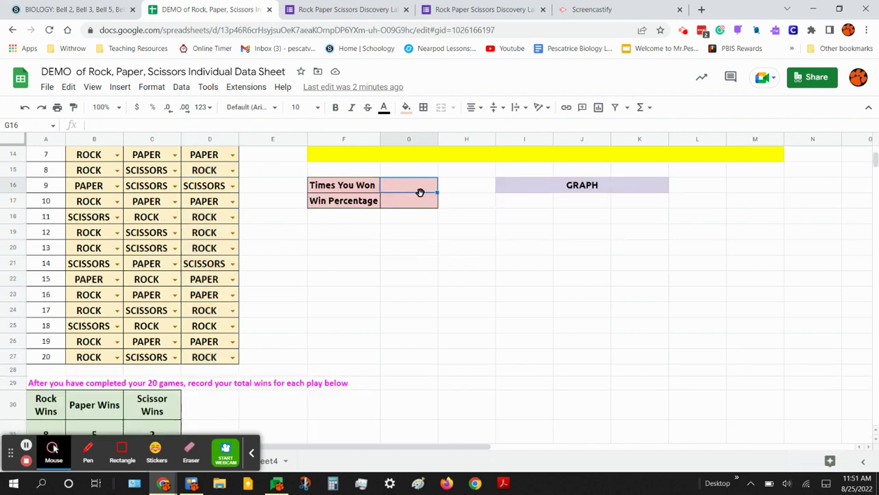
text(10)
key(Return)
Step: Calculate the Win Percentage in cell G17 with the formula =G16/20
scroll(221, 333, down, 2)
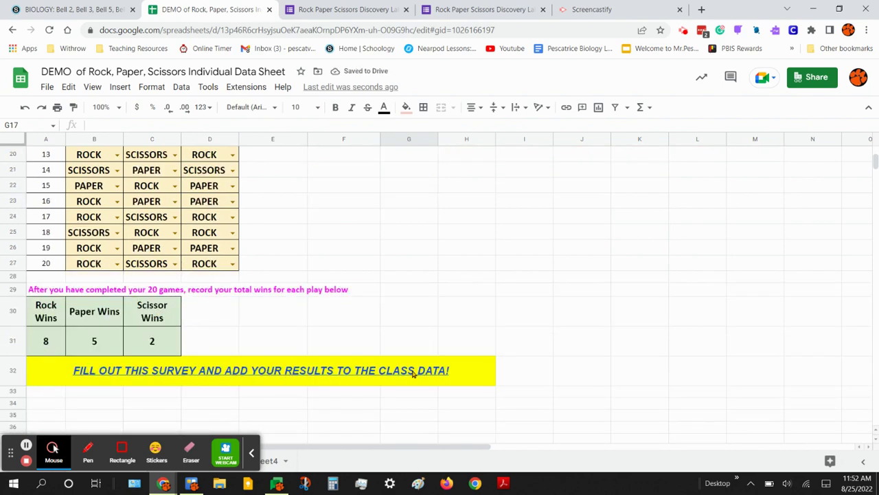
mouse_move(416, 373)
scroll(402, 301, up, 5)
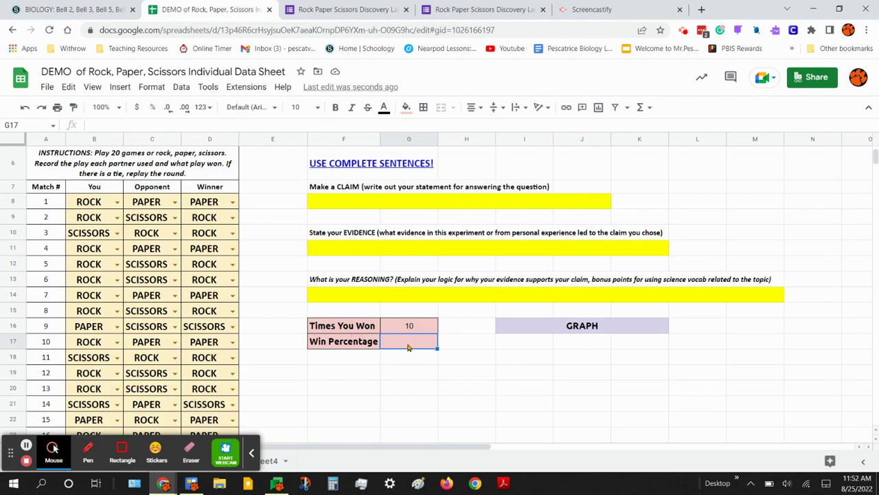
click(407, 344)
double_click(412, 342)
text(=)
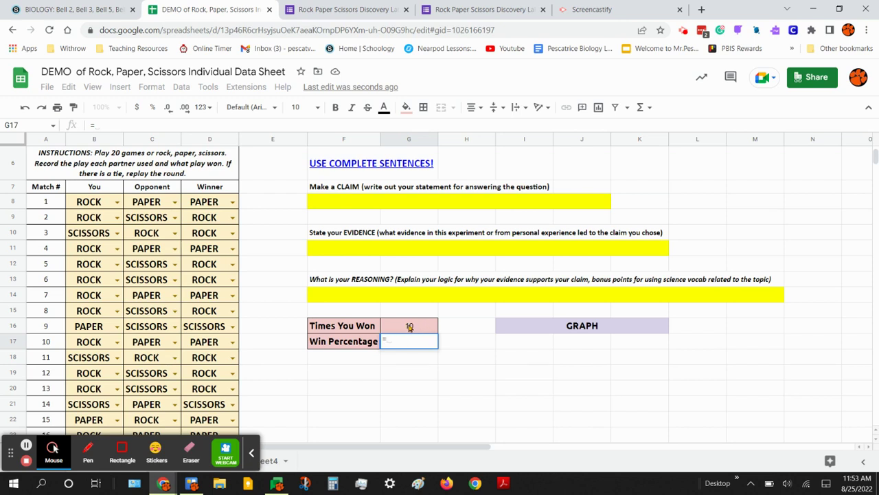
click(410, 327)
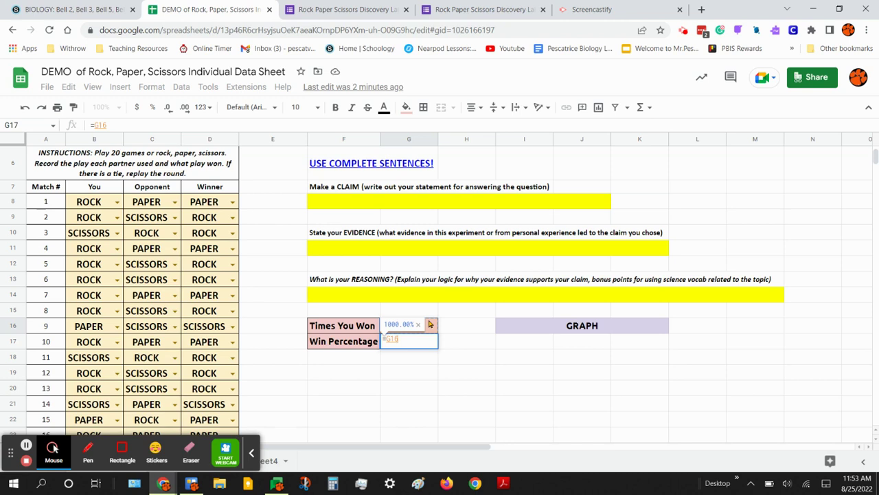
text(/)
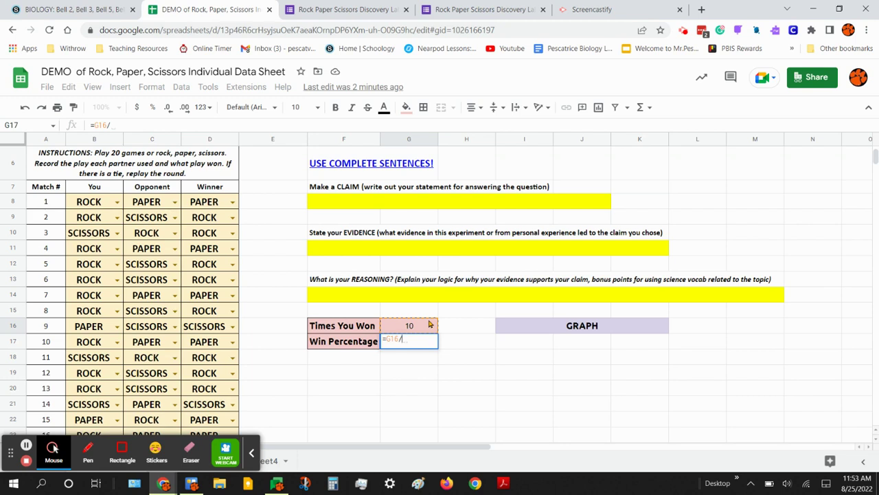
text(20)
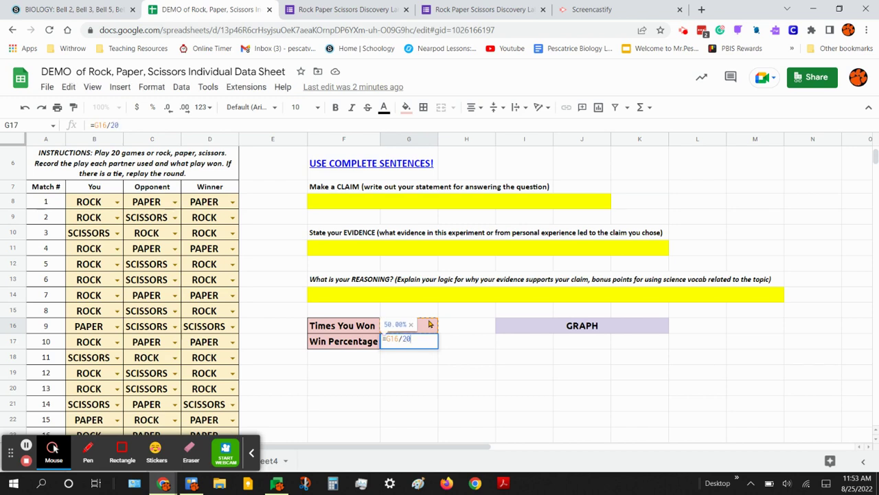
key(Return)
click(409, 347)
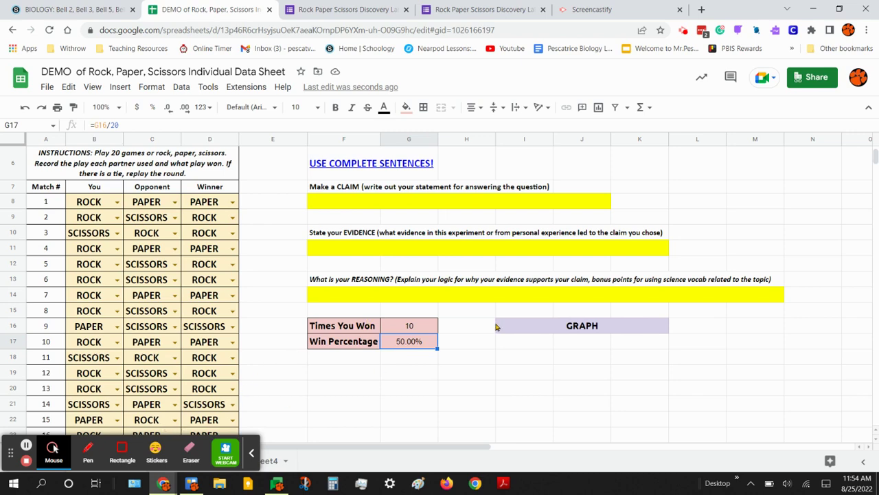
Step: Examine the space under the GRAPH heading and the lab question in A2 to decide what to graph
key(Right)
key(Right)
scroll(220, 390, down, 2)
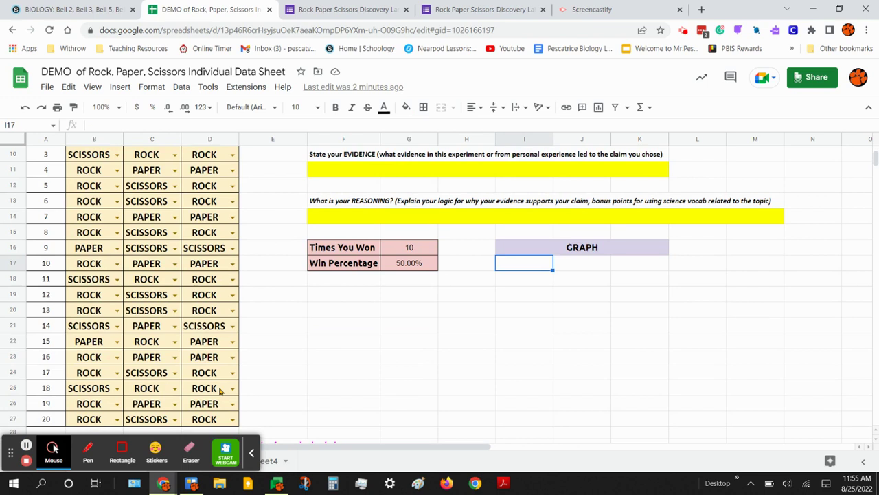
click(545, 254)
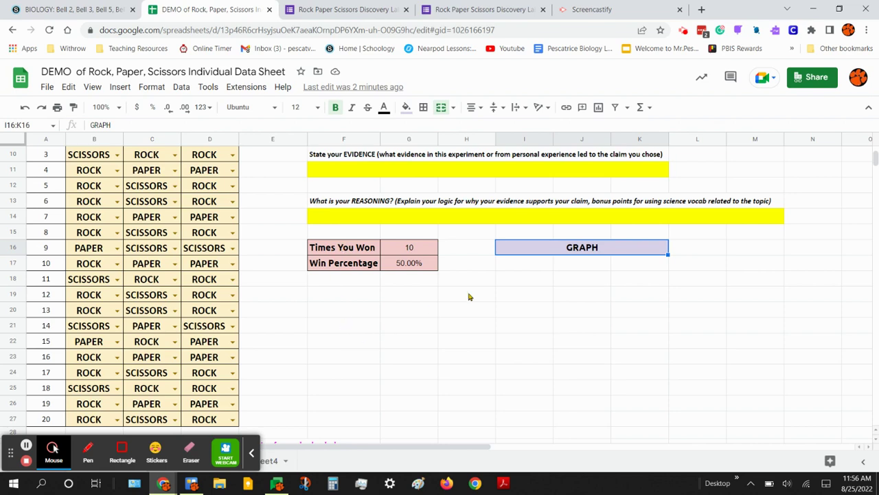
scroll(324, 301, up, 1)
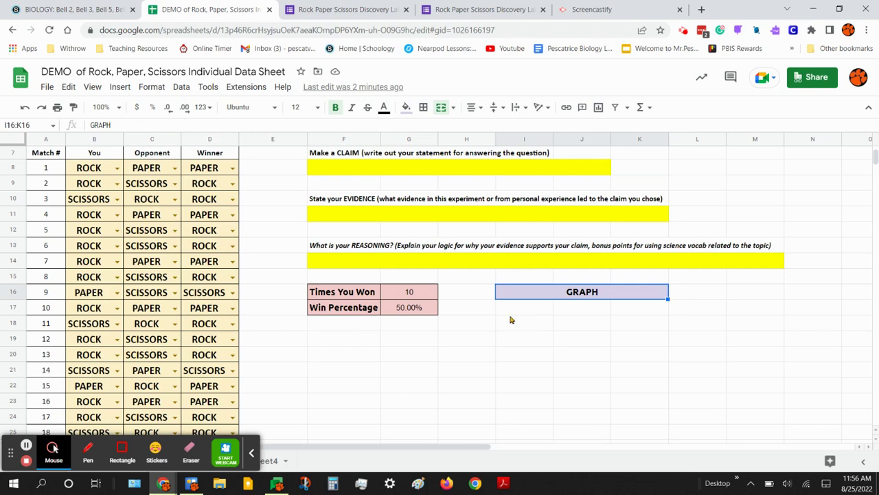
scroll(481, 319, up, 2)
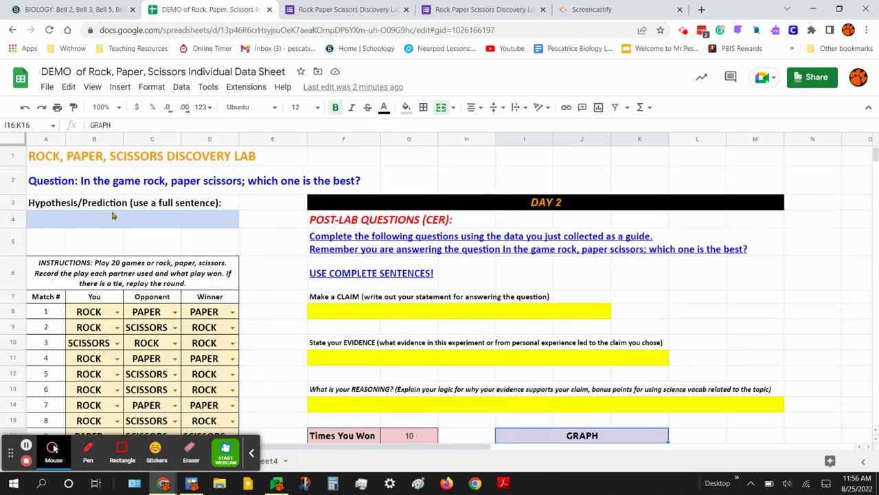
click(31, 182)
Step: Select the Winner column of the match table including its heading, D7:D27, as the data to graph
scroll(312, 330, down, 1)
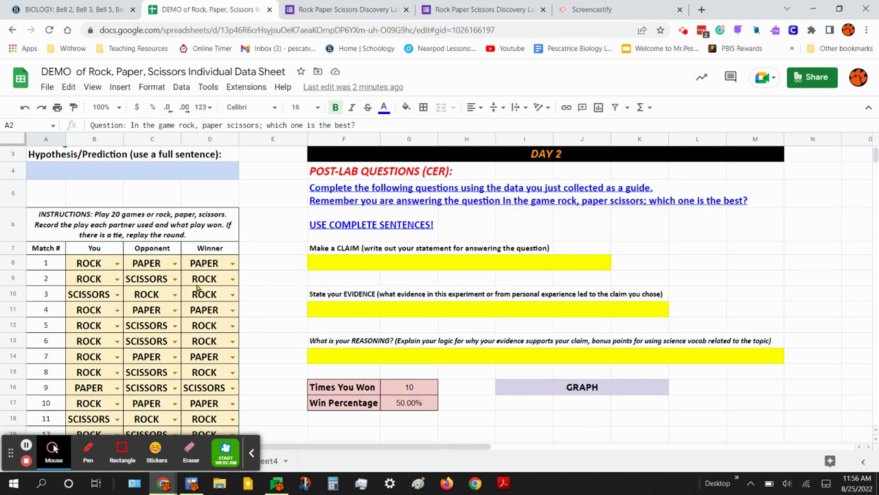
scroll(196, 287, down, 1)
drag(206, 186, 213, 263)
scroll(206, 275, down, 4)
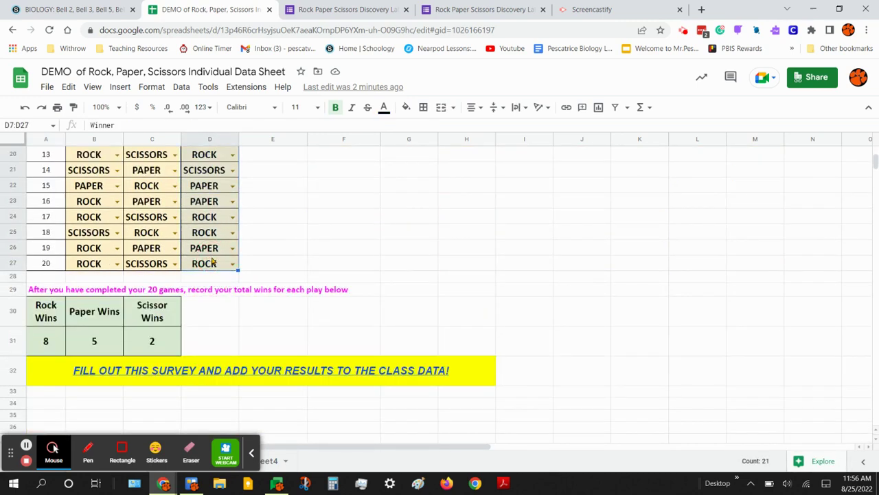
scroll(518, 269, up, 5)
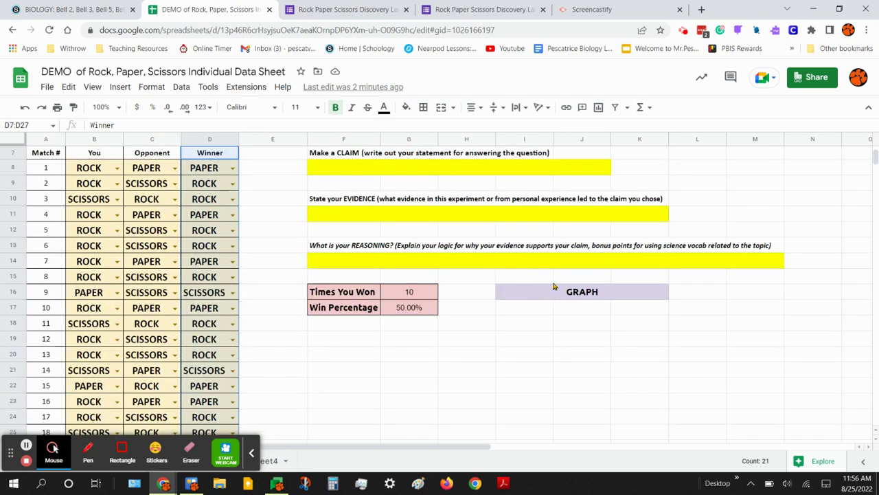
Step: Open the Explore suggestions for the selected winners and compare the suggested pie, column and bar charts
click(812, 464)
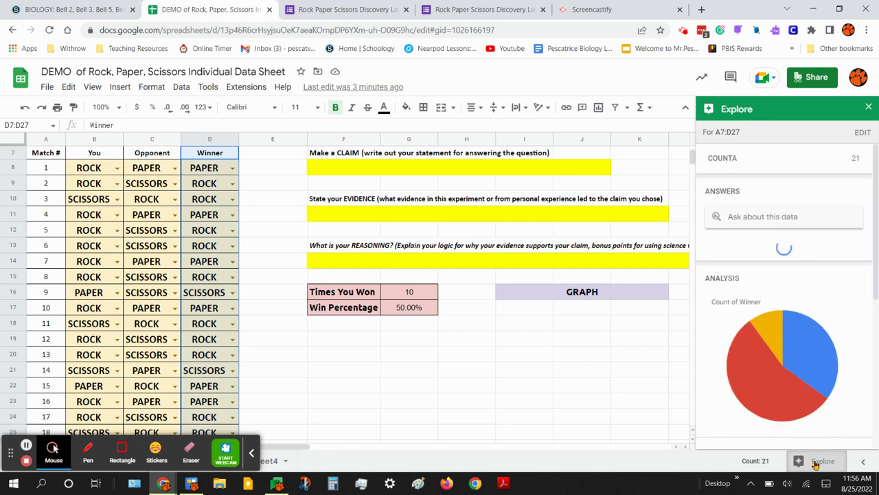
scroll(818, 261, down, 4)
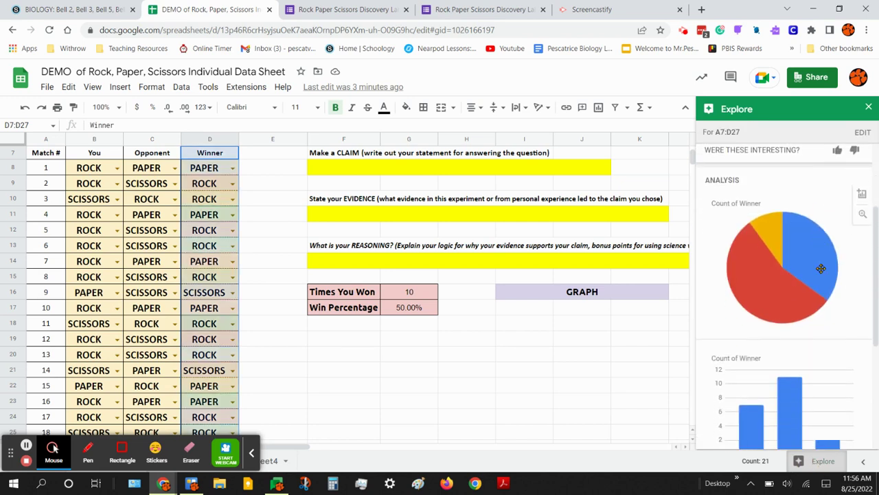
scroll(791, 192, down, 3)
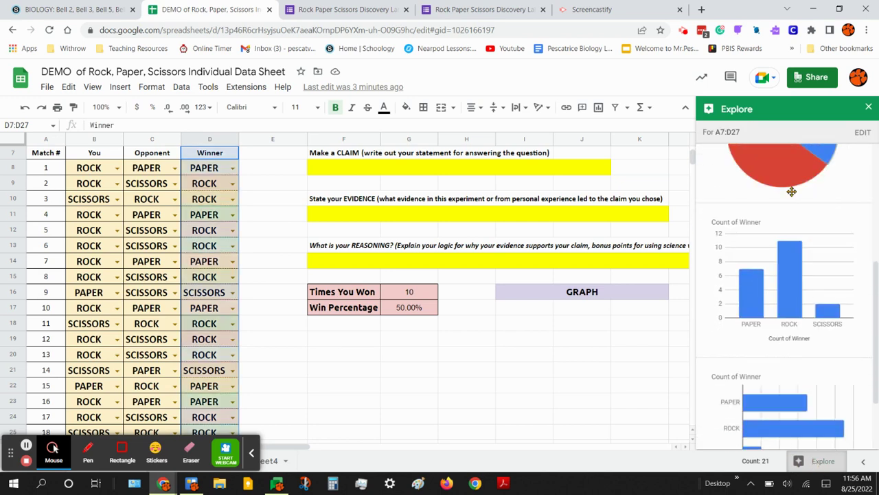
scroll(786, 179, up, 2)
scroll(783, 165, up, 3)
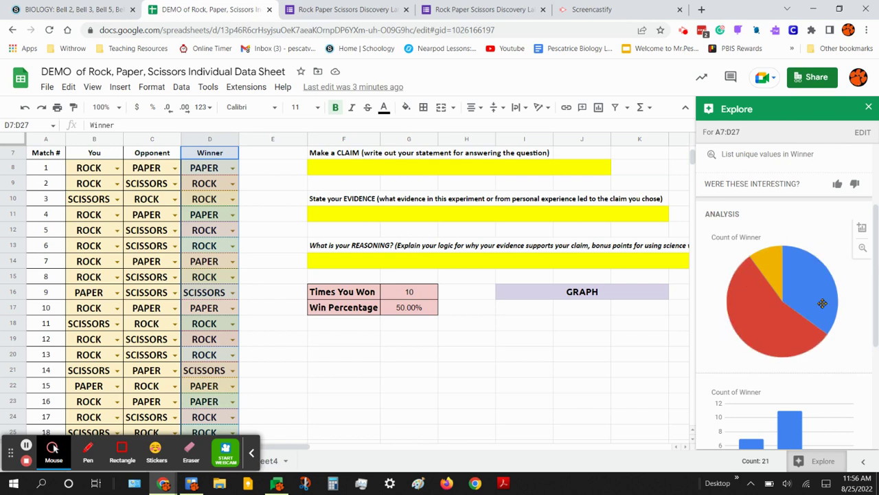
scroll(711, 312, down, 5)
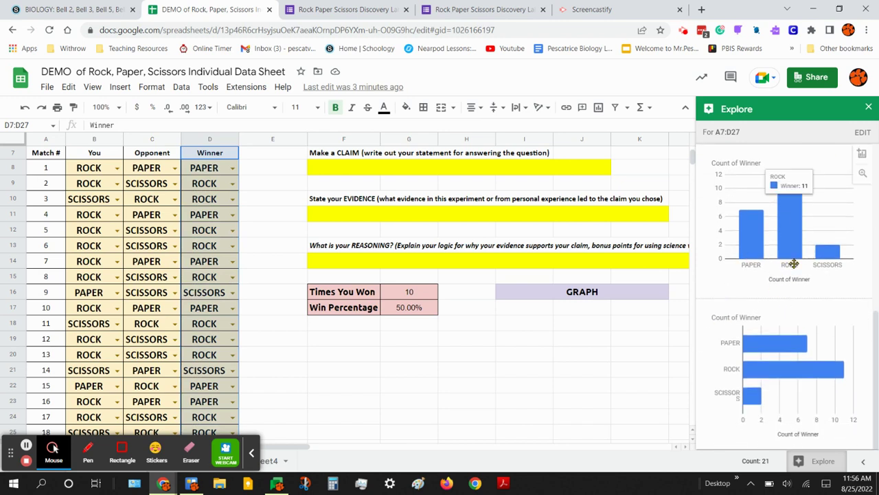
mouse_move(779, 220)
scroll(780, 303, up, 5)
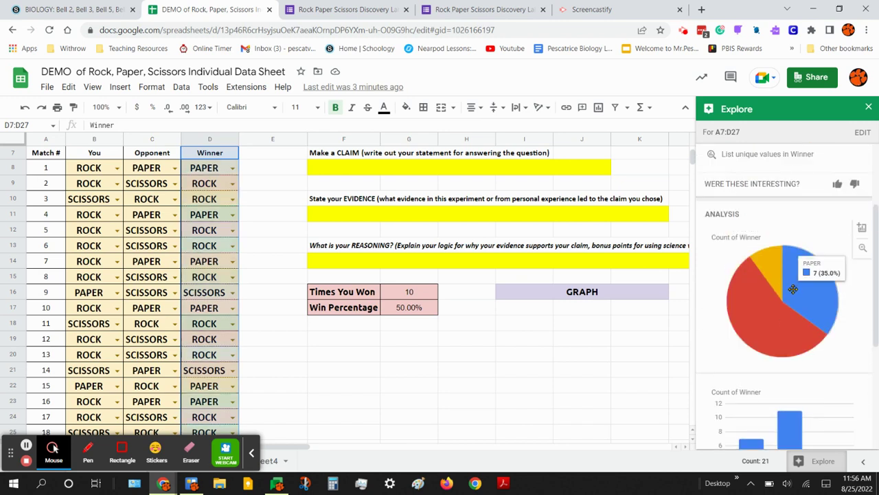
Step: Insert the suggested Count of Winner pie chart below the GRAPH heading and close the Explore suggestions
drag(782, 306, 584, 362)
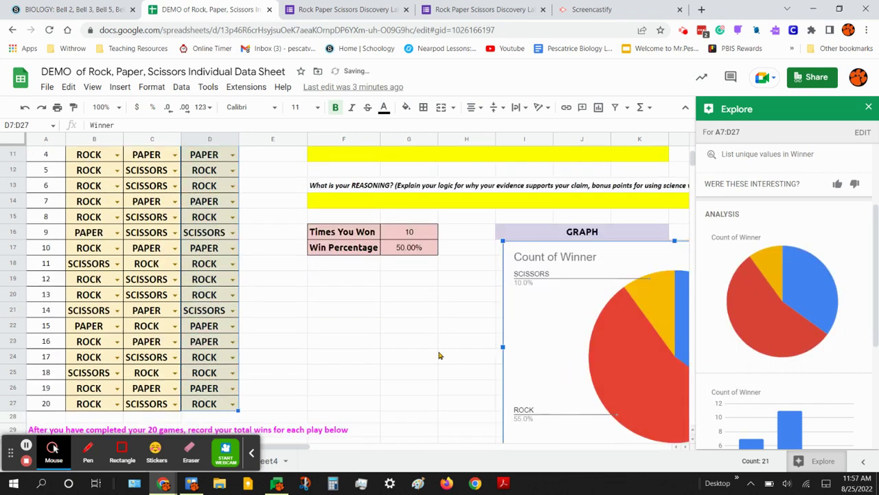
click(869, 107)
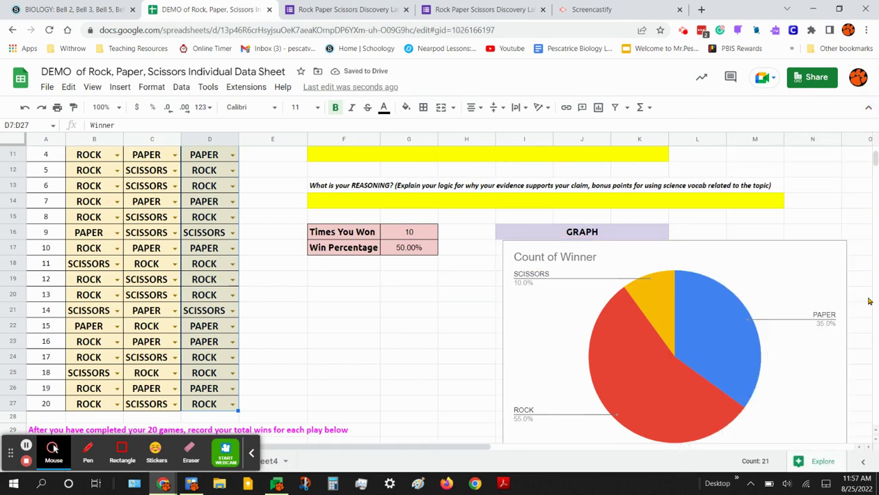
Step: Review the Count of Winner pie chart together with the match table's Opponent and Winner headings and the total wins headings in A30:C30
scroll(771, 305, down, 1)
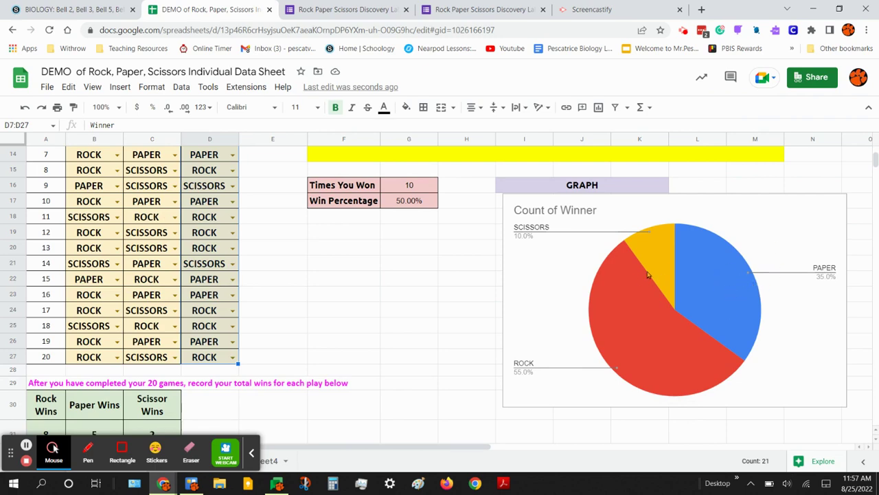
scroll(691, 303, up, 5)
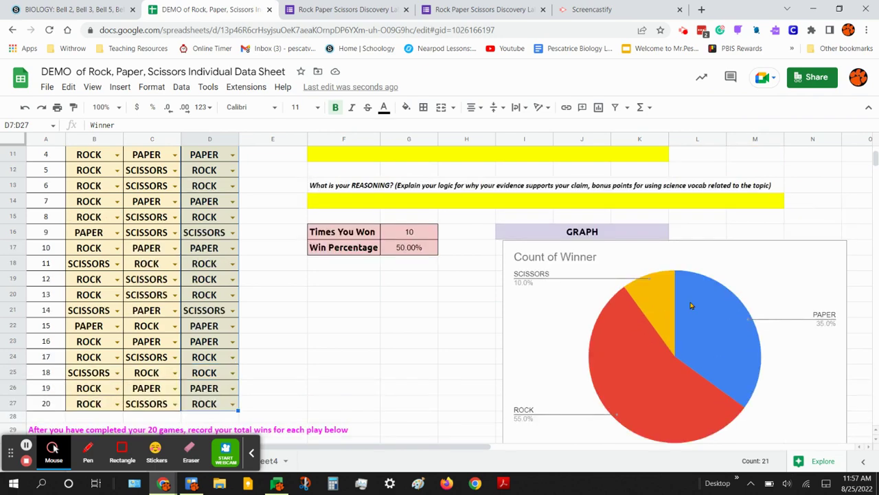
scroll(656, 353, down, 1)
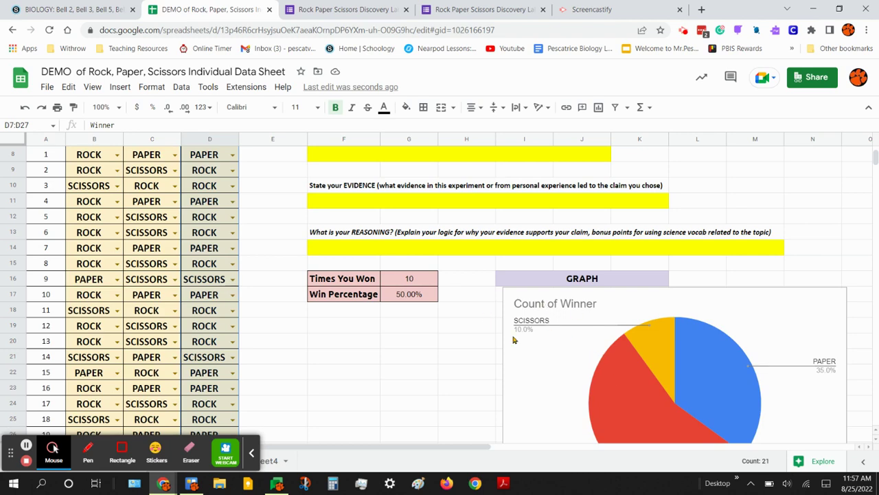
scroll(453, 351, up, 3)
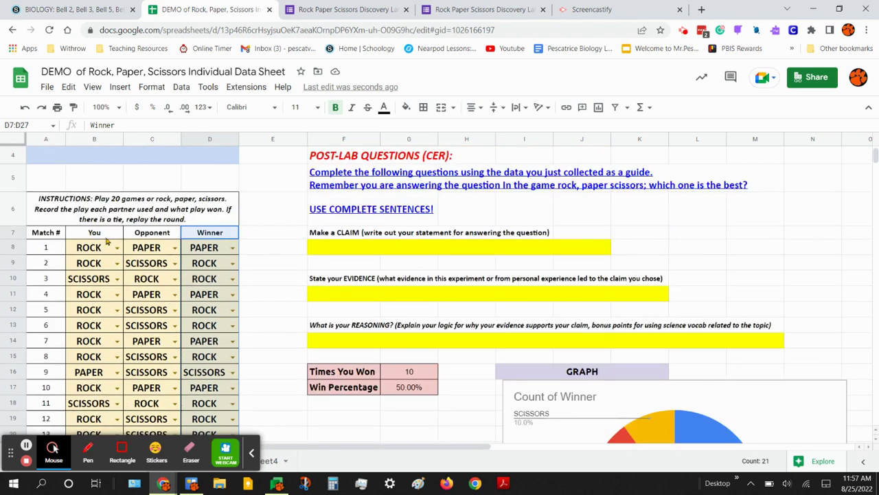
click(167, 235)
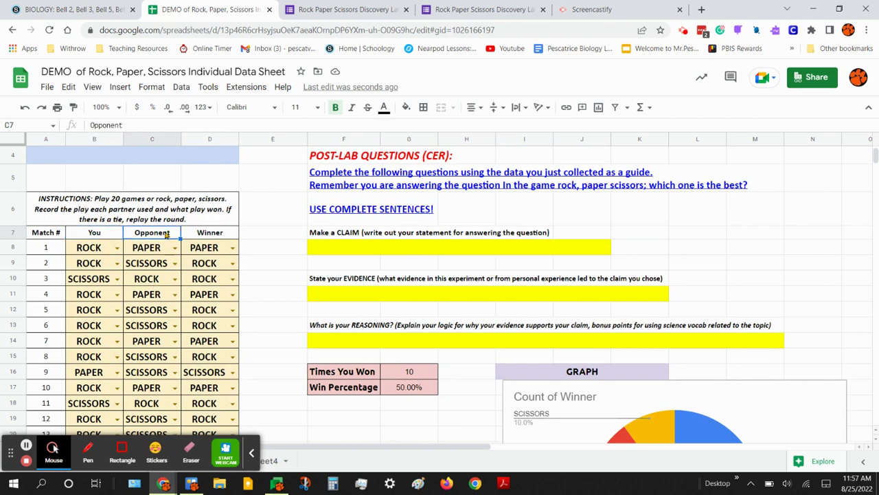
click(218, 234)
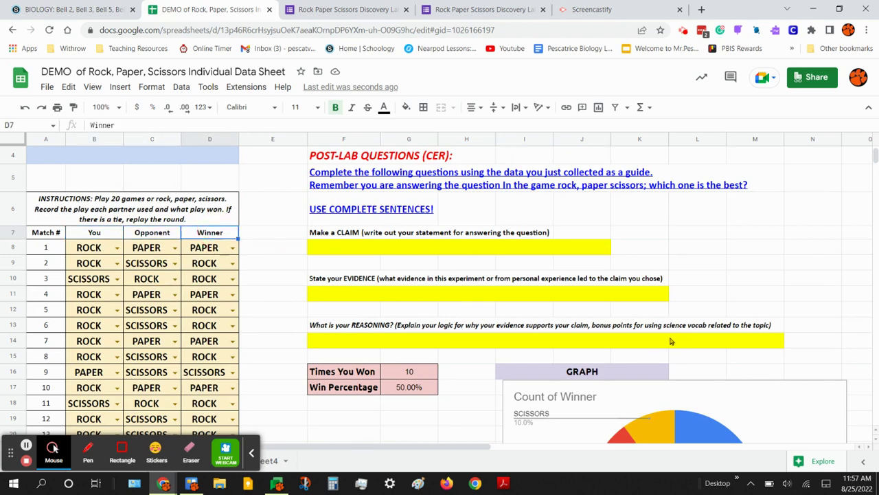
scroll(661, 335, down, 2)
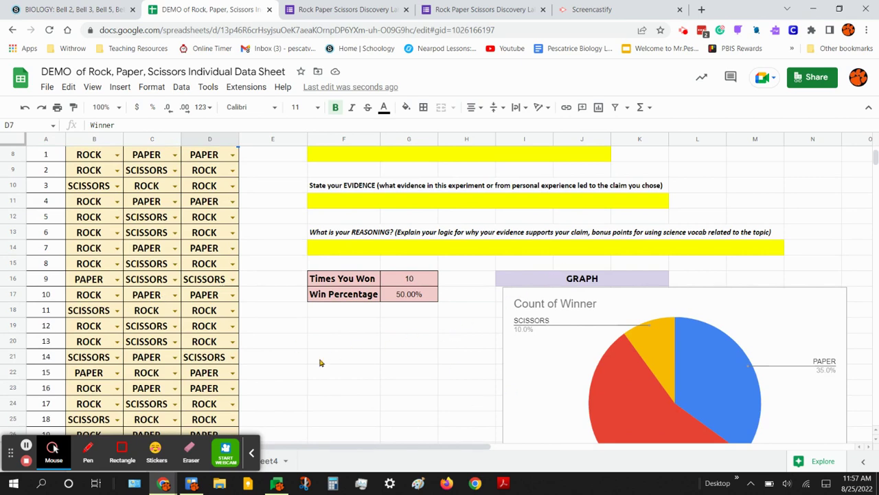
scroll(350, 344, down, 1)
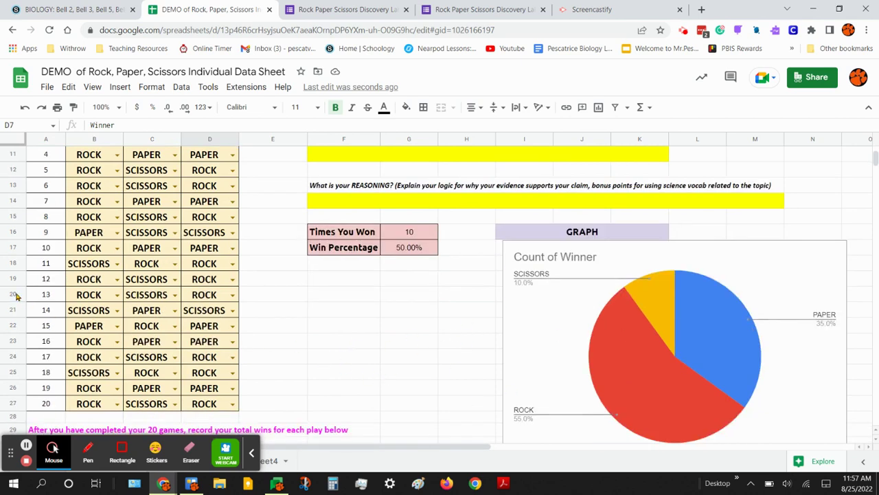
click(577, 299)
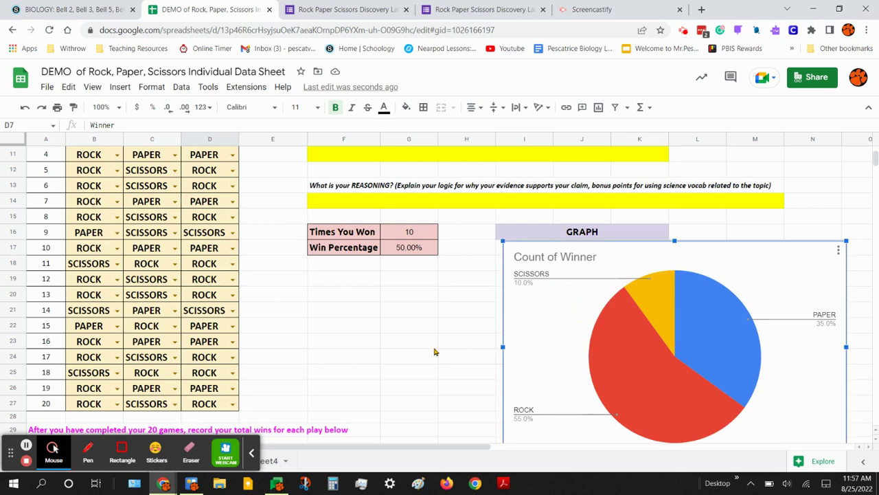
scroll(440, 344, up, 1)
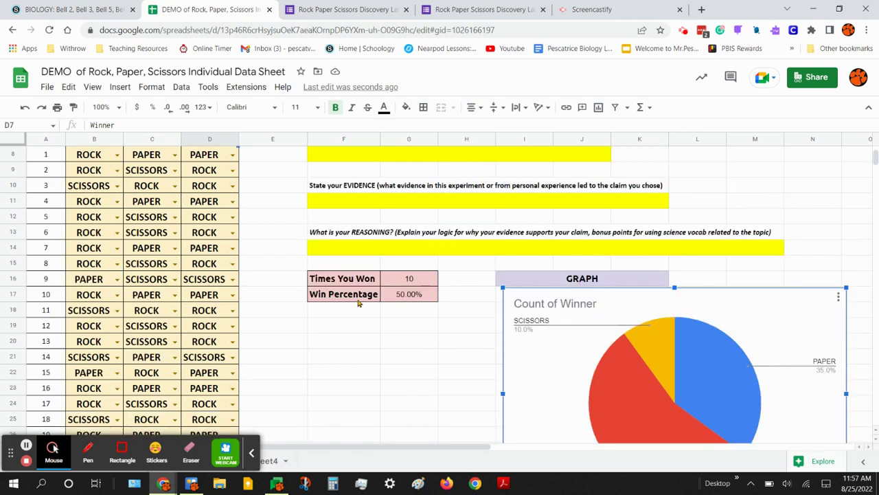
scroll(244, 350, down, 3)
drag(46, 356, 86, 358)
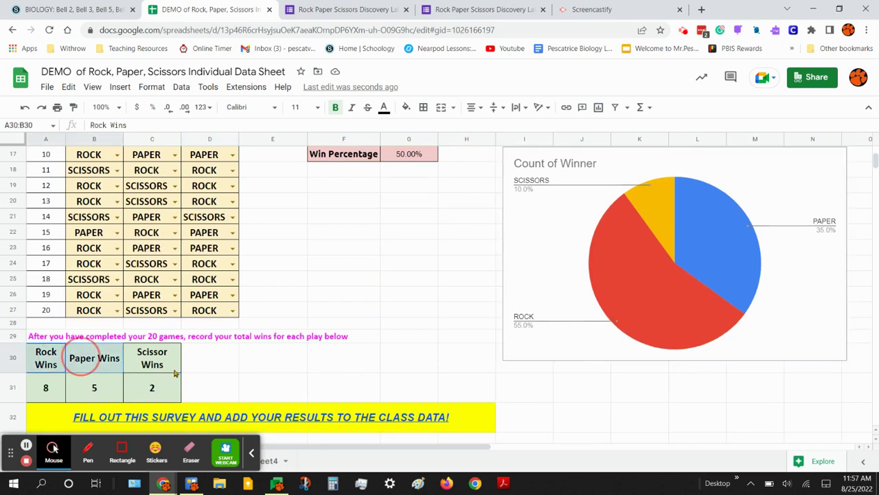
drag(176, 373, 180, 371)
scroll(254, 354, up, 5)
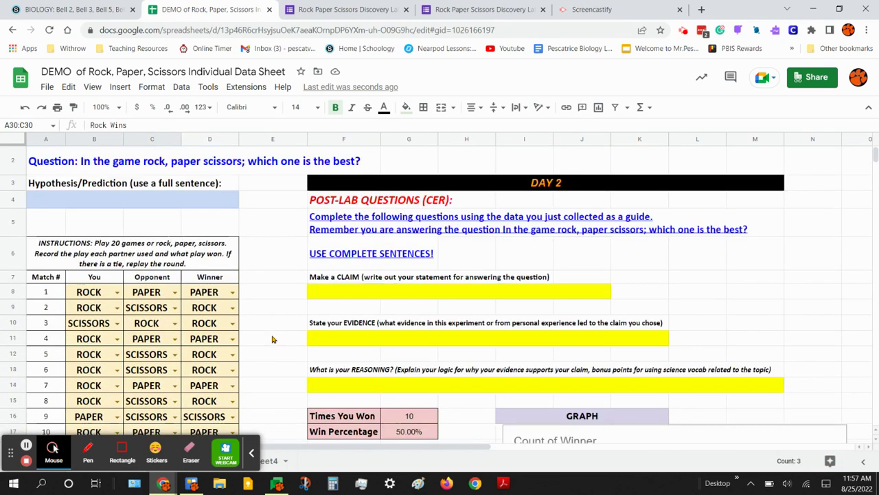
Step: Examine the Claim, Evidence and Reasoning questions and their answer cells in rows 8, 11 and 14 of the post-lab section
click(324, 291)
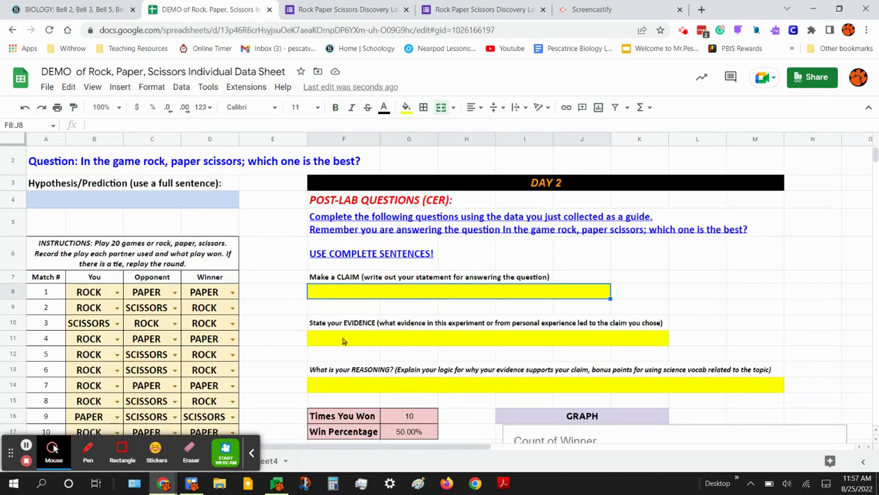
click(345, 341)
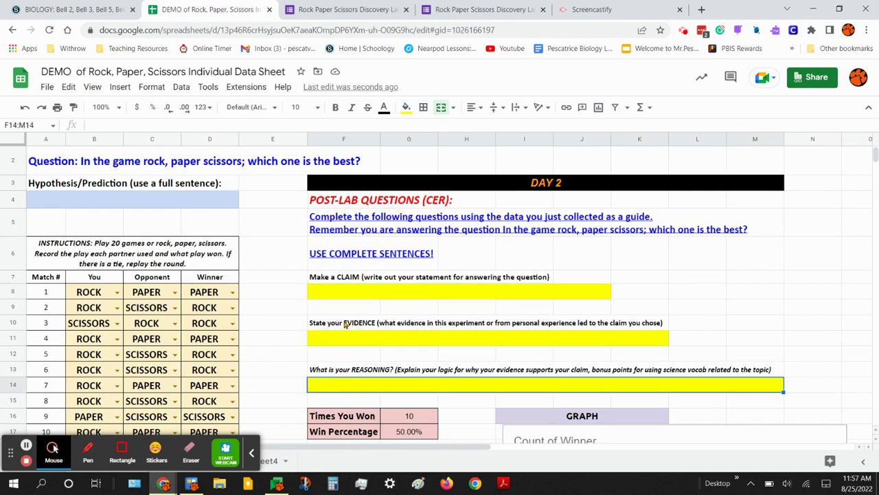
click(344, 279)
click(340, 294)
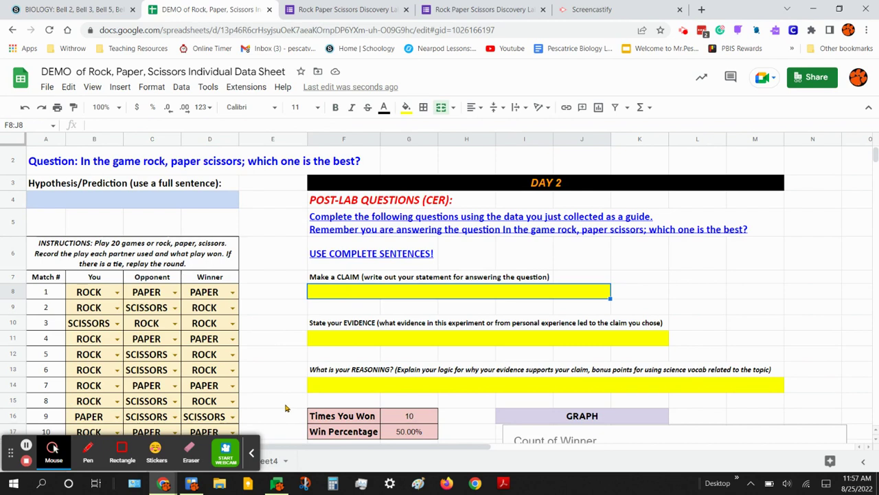
click(332, 340)
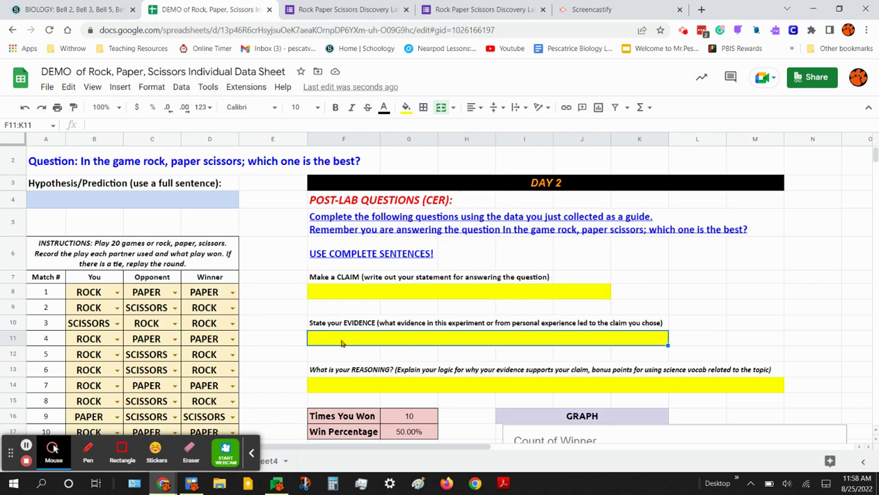
scroll(523, 380, down, 2)
scroll(426, 371, up, 3)
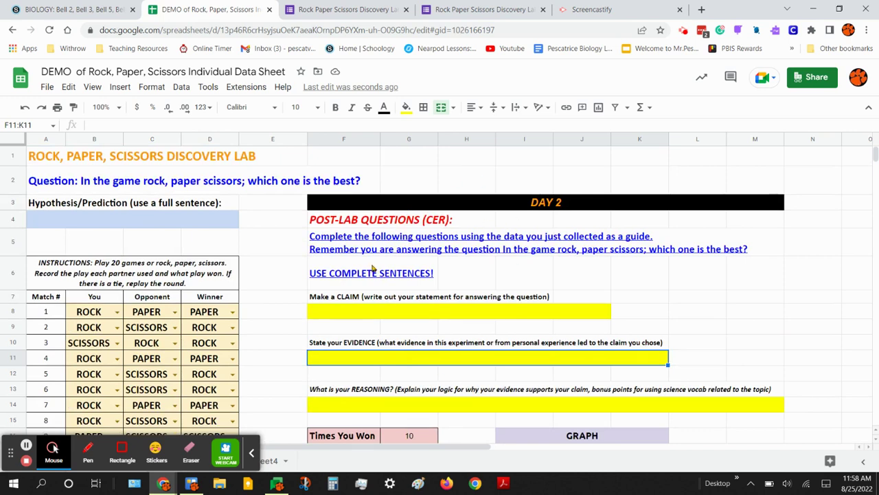
click(310, 317)
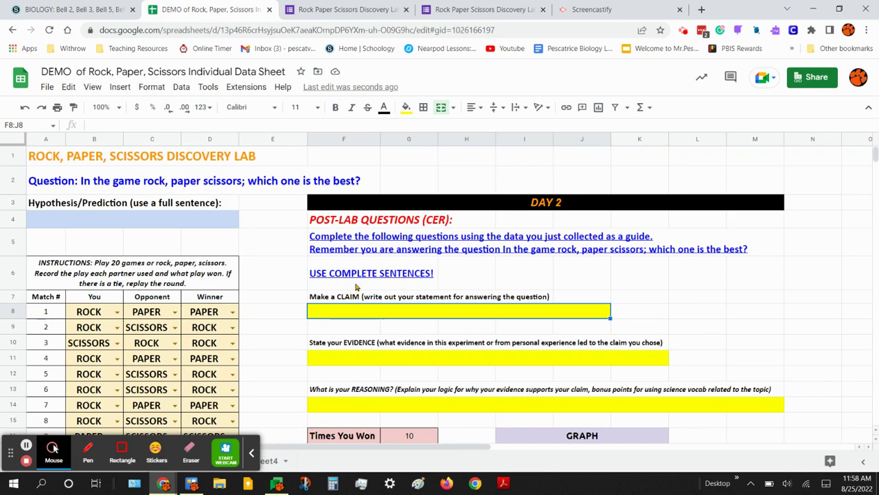
Step: Check the Rock slice of the Count of Winner pie chart as possible evidence for the claim
scroll(358, 292, down, 1)
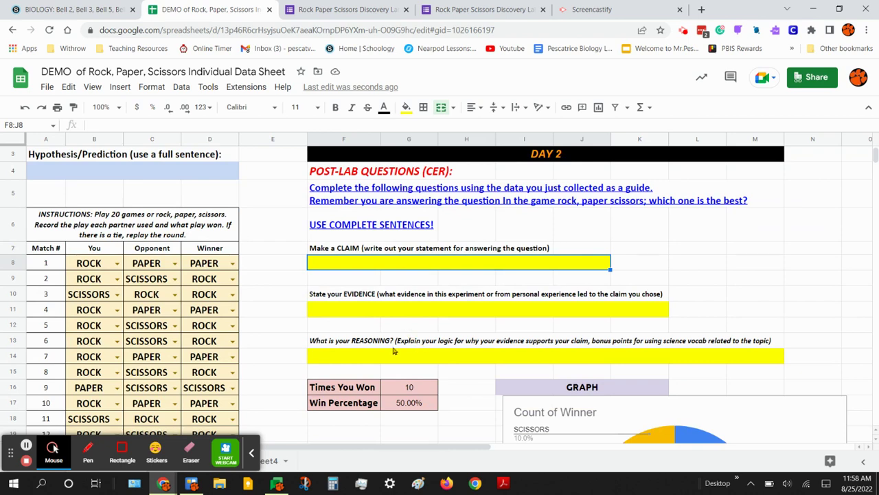
scroll(384, 354, down, 3)
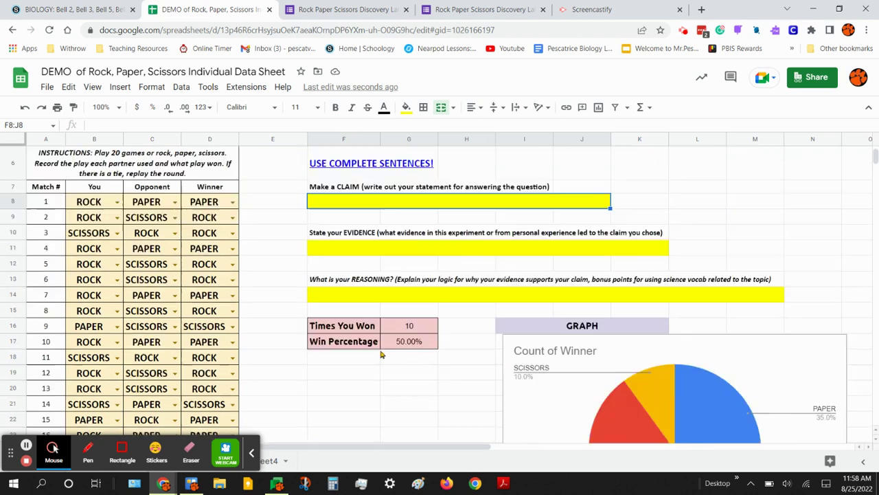
scroll(376, 354, down, 2)
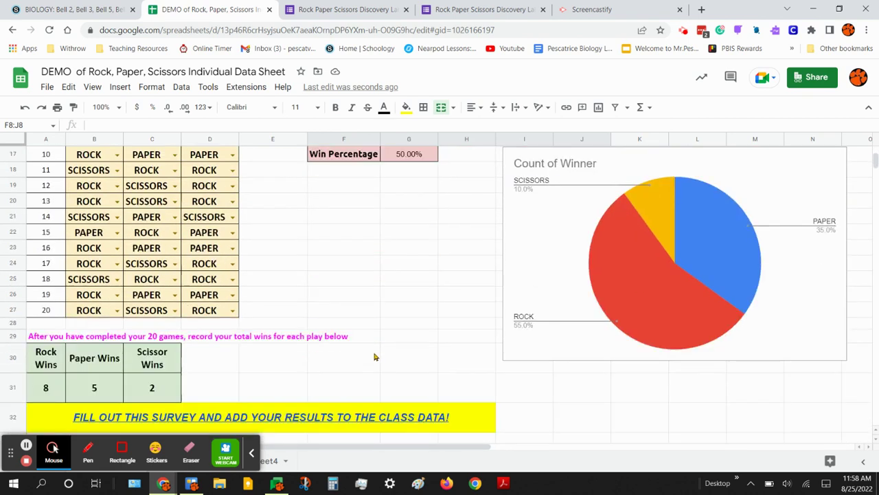
scroll(376, 355, up, 1)
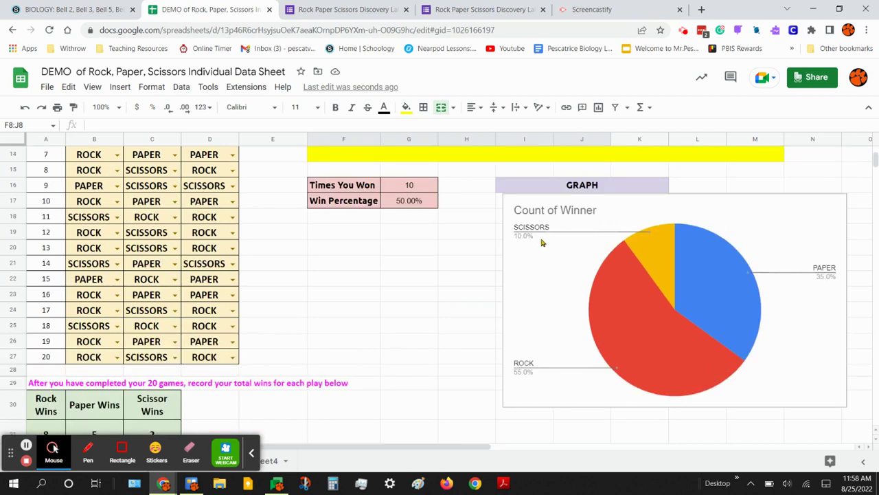
click(634, 350)
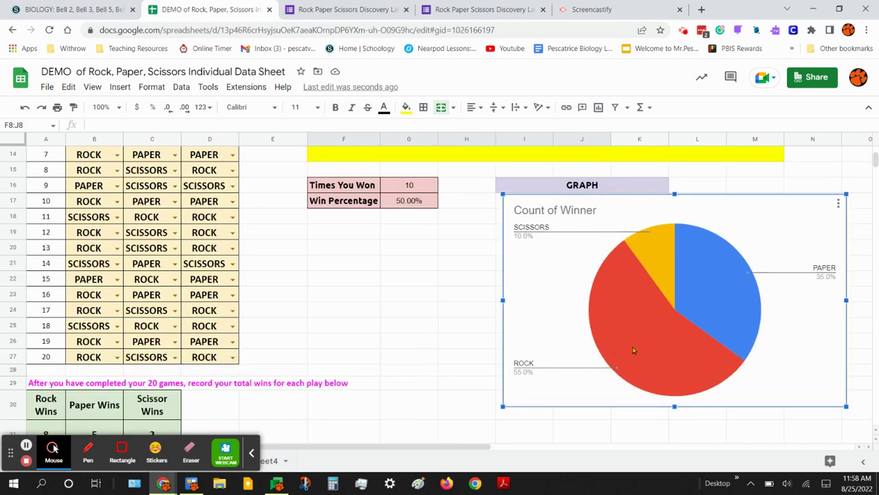
mouse_move(636, 351)
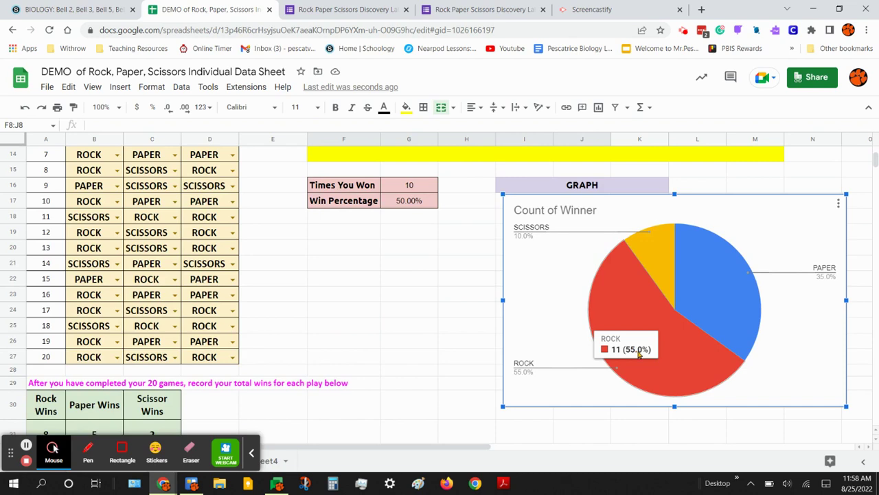
Step: Answer the CLAIM question in row 8 with "Rock is the best play"
scroll(465, 324, up, 5)
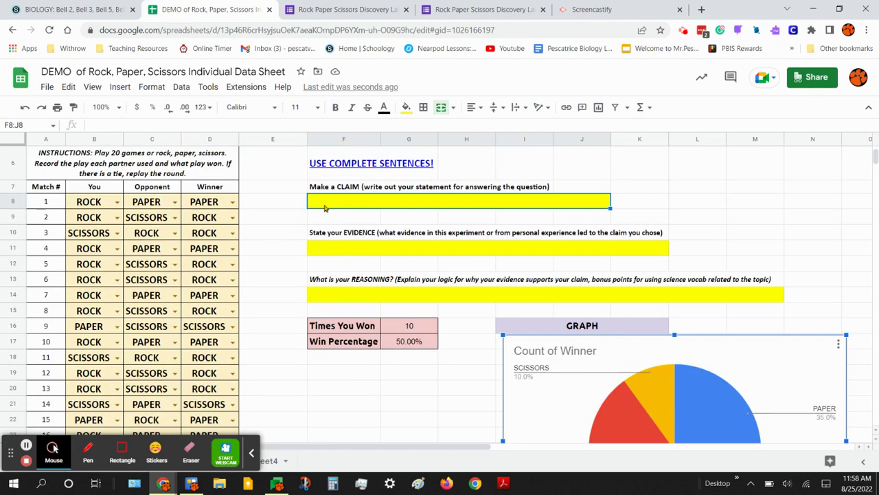
click(326, 208)
text(ROck)
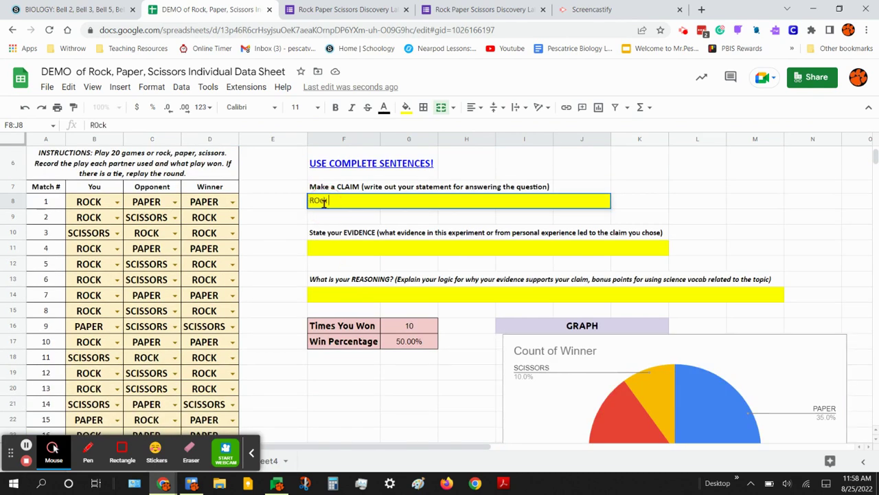
key(BackSpace)
key(BackSpace)
key(BackSpace)
text(ock)
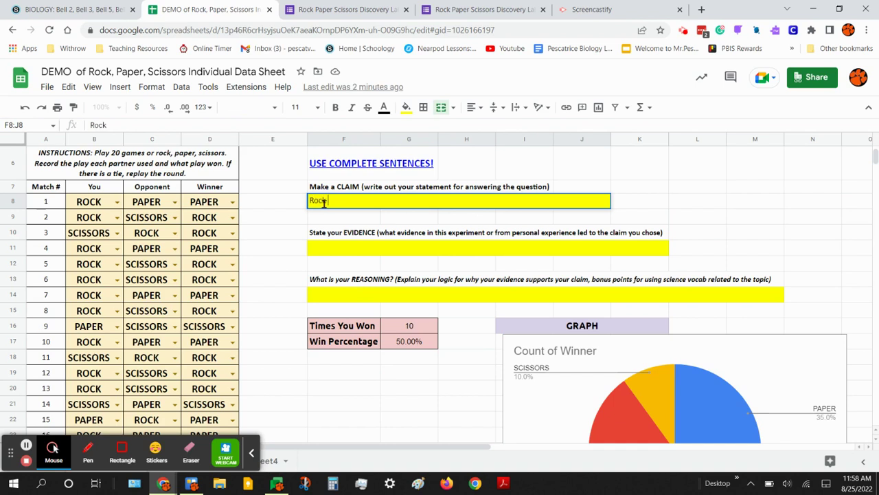
text( is the best play)
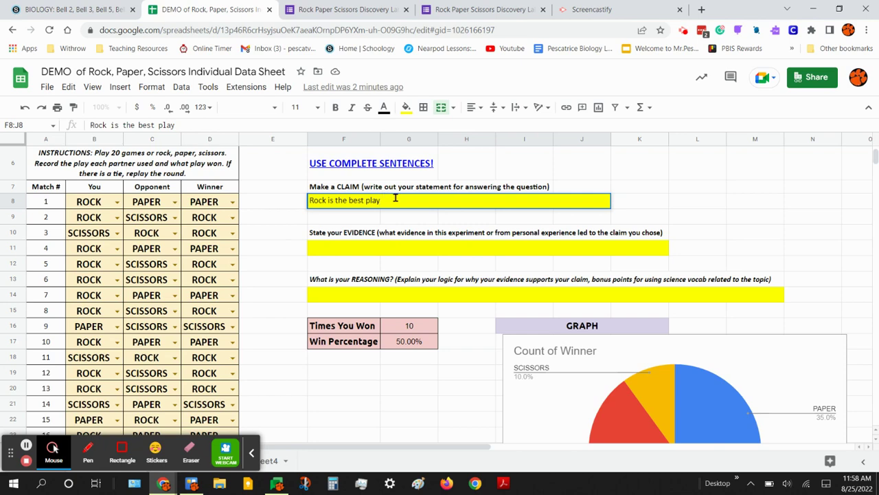
Step: Begin the EVIDENCE answer in row 11 with "Rock won 8", taking the figure from the total wins table
click(325, 249)
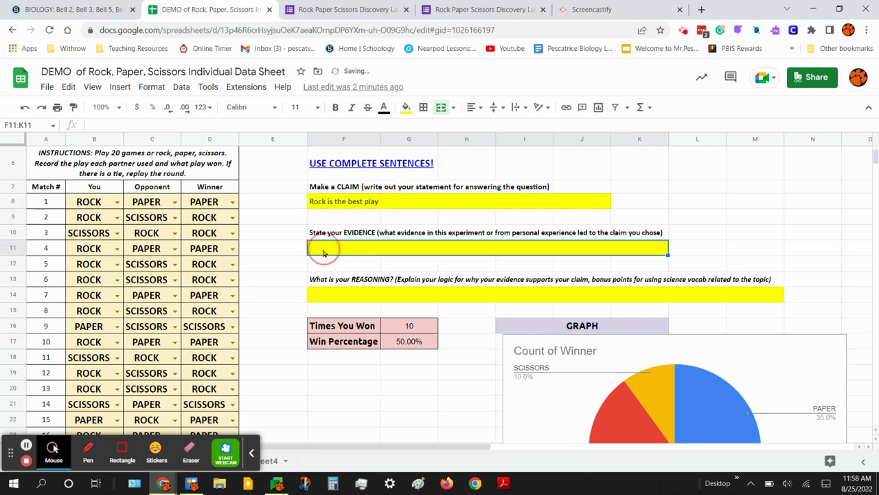
scroll(484, 269, down, 5)
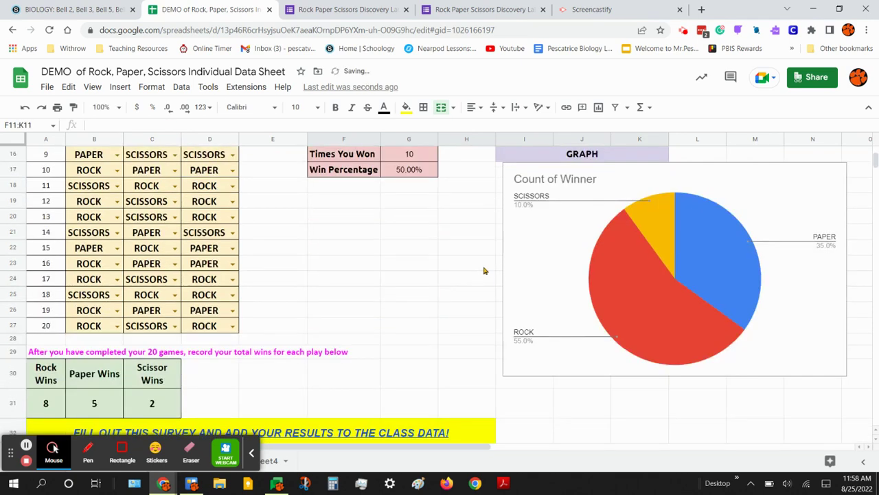
scroll(298, 369, up, 5)
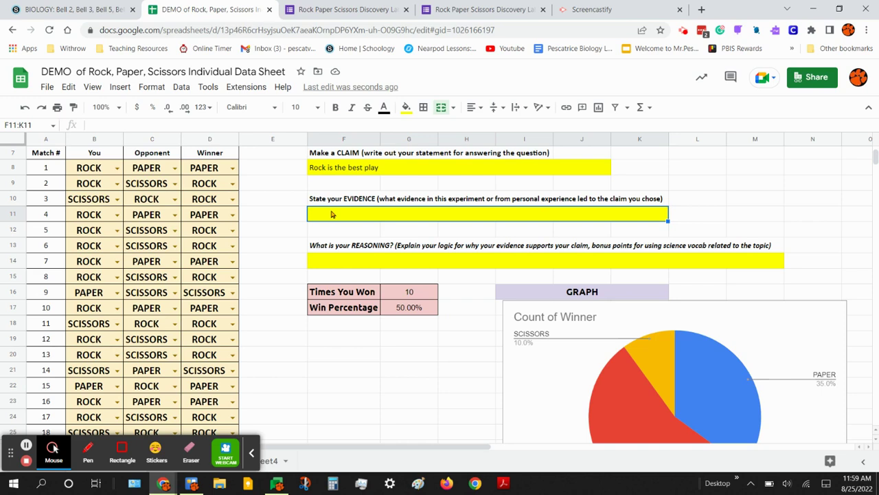
text(Rcok)
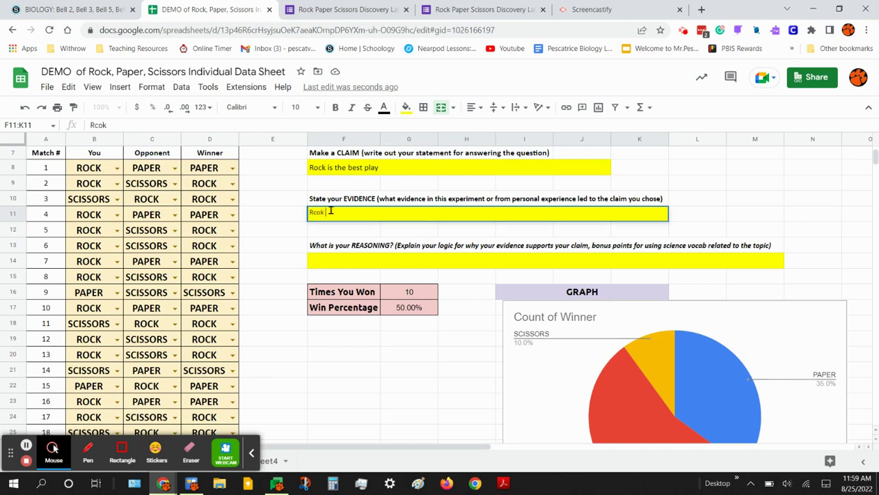
text(o)
key(BackSpace)
key(BackSpace)
text(ock won)
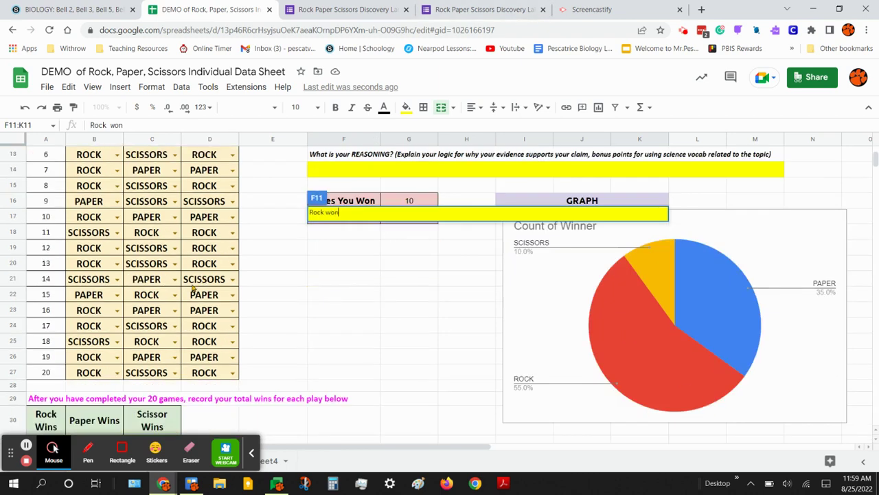
scroll(117, 358, down, 1)
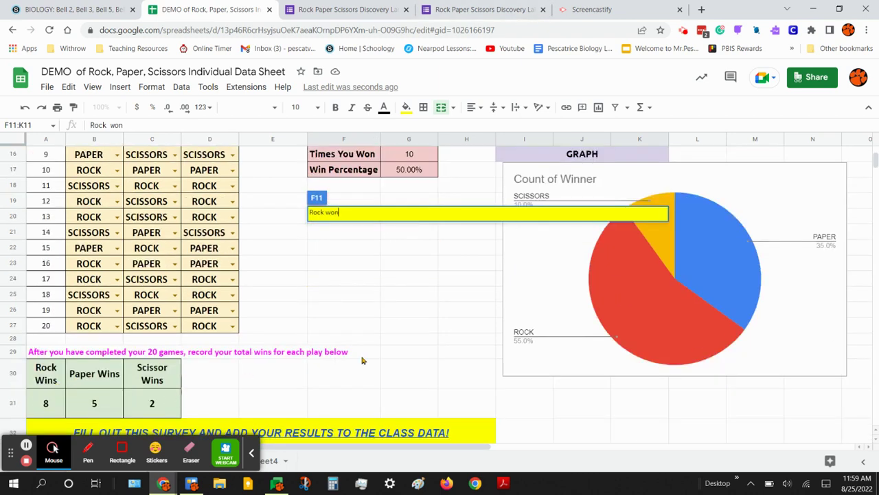
scroll(365, 361, up, 3)
text(8 )
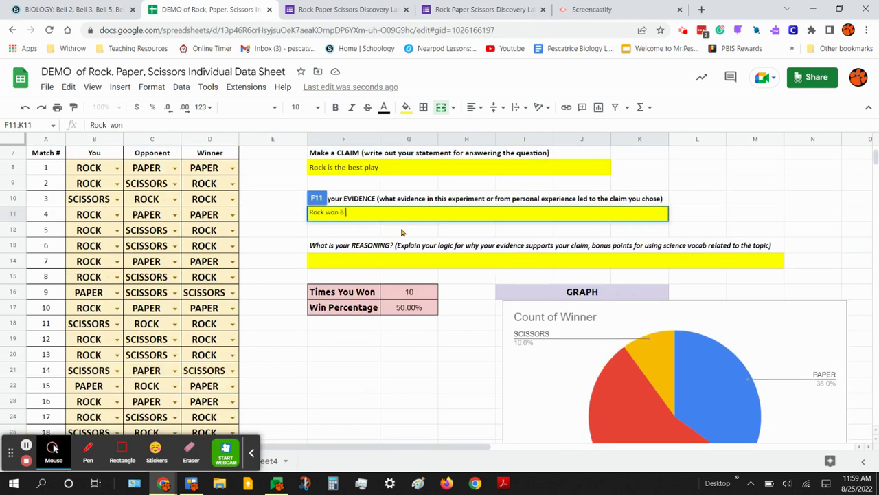
Step: Continue the EVIDENCE answer with "time paper won 5 time and scissors won 2 time."
text(time scissors wo)
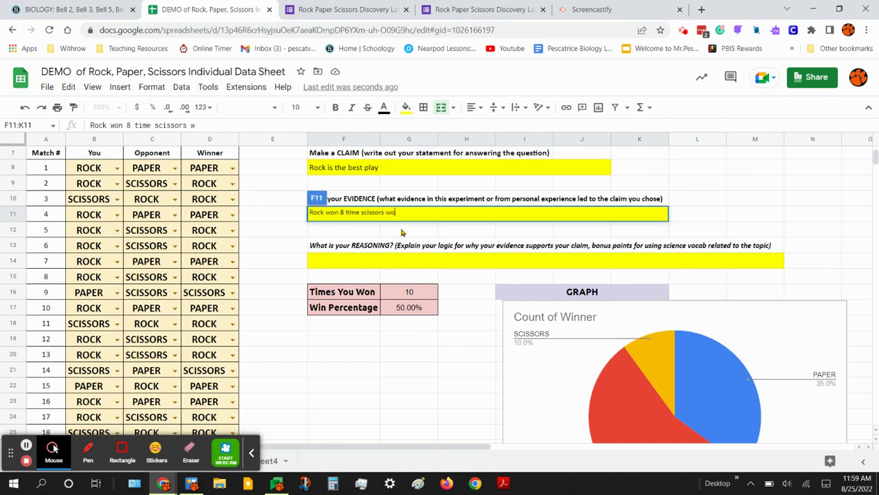
text(n 5 time and)
double_click(380, 213)
text(paper won 5 time and)
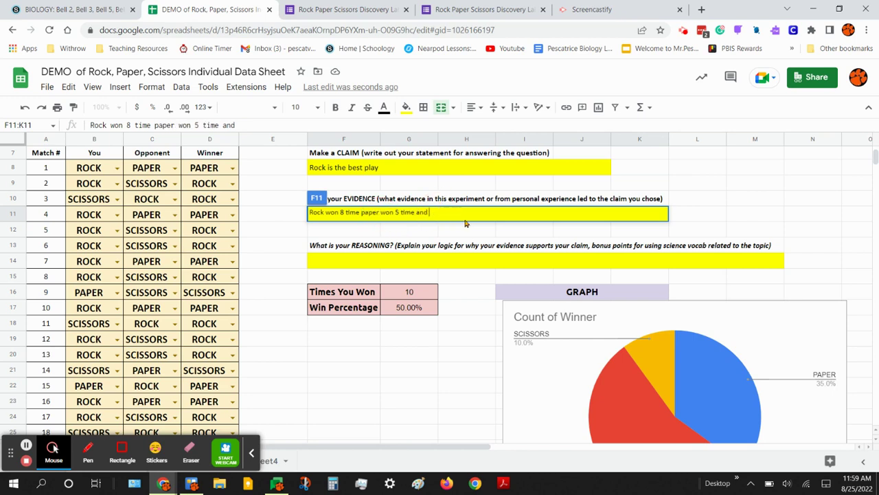
text( scissors won 2 time. O)
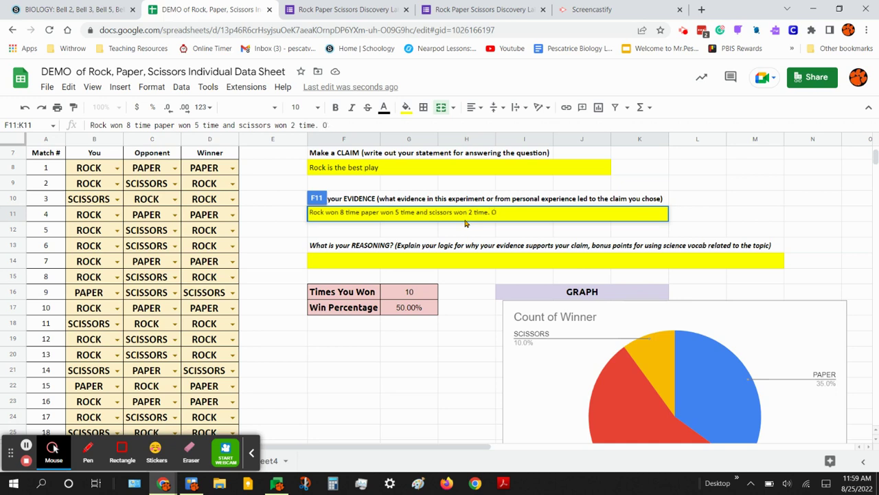
Step: Complete the EVIDENCE answer with "Overall rock won 55% of the time. Paper 35% and scissors 10%"
text(verall rock won 5)
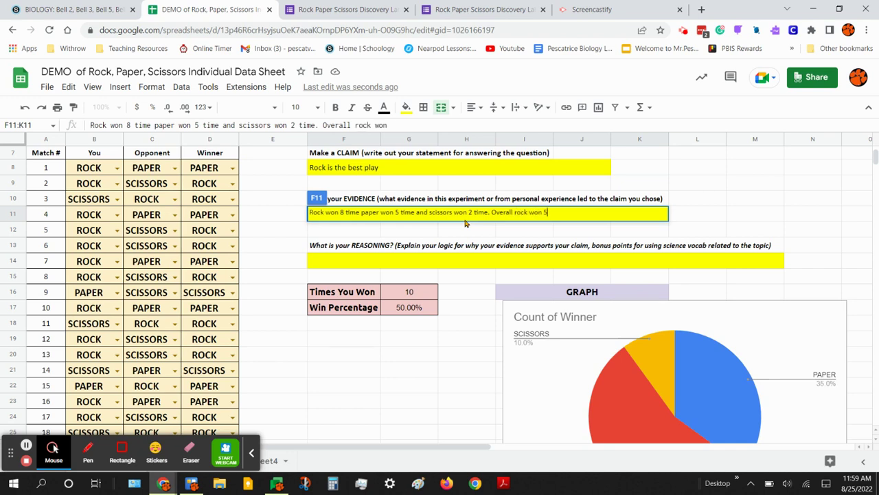
text(5% of the time Par)
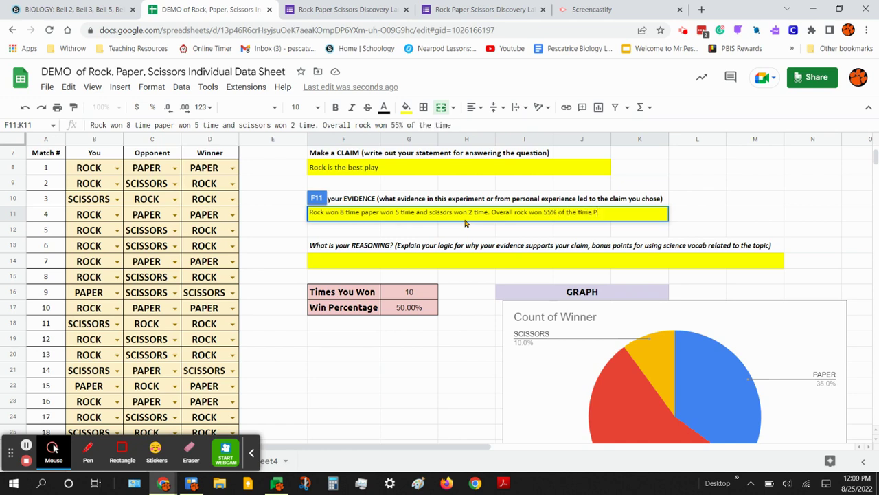
key(BackSpace)
key(BackSpace)
key(BackSpace)
text(. Paper 35% and s)
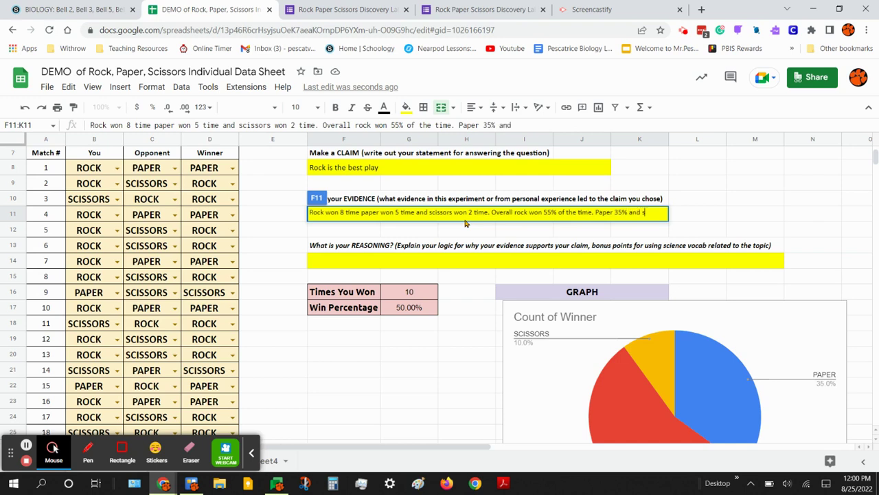
text(cissors 10)
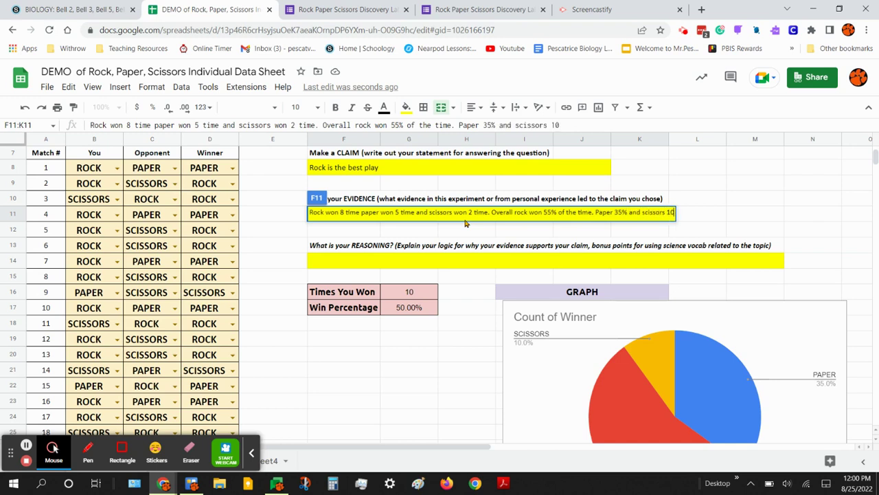
text(%)
scroll(200, 371, down, 3)
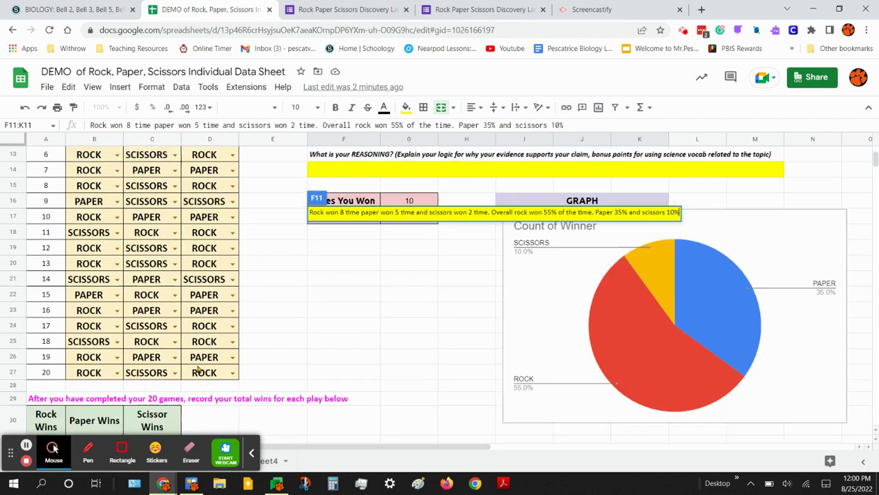
scroll(197, 371, down, 1)
scroll(584, 313, up, 3)
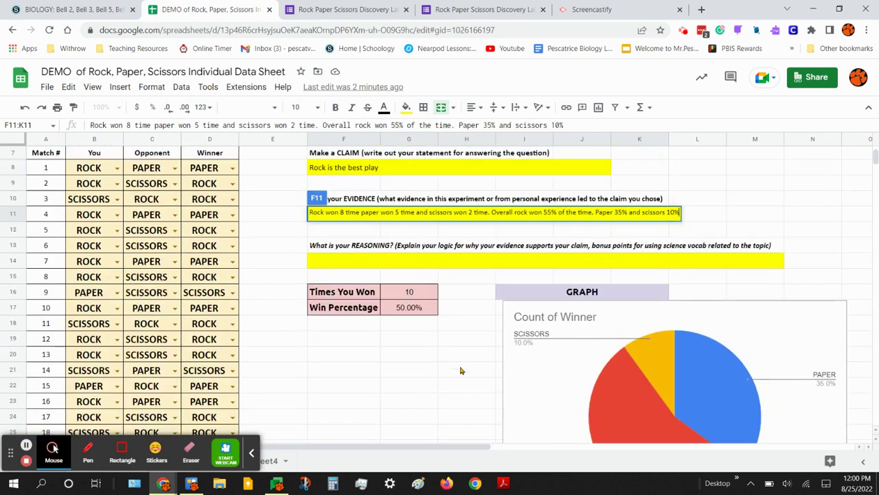
click(462, 355)
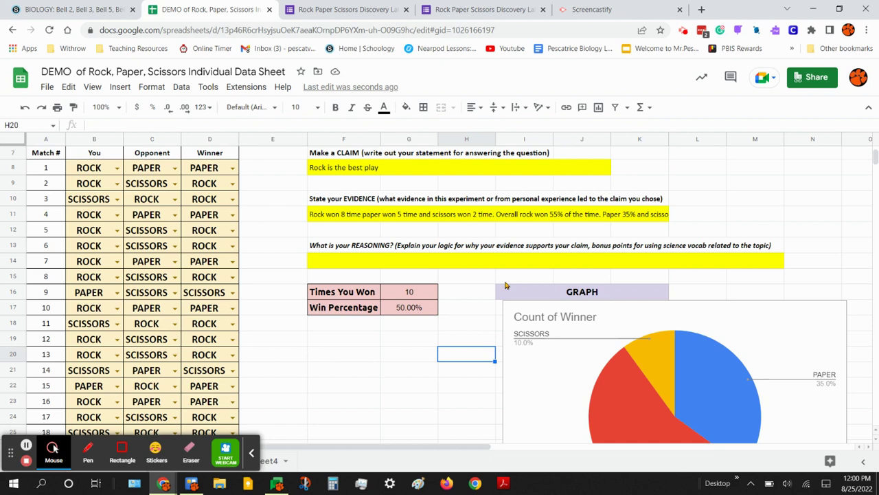
Step: Review the full text of the EVIDENCE answer in F11:K11, including the part cut off in the cell
click(385, 216)
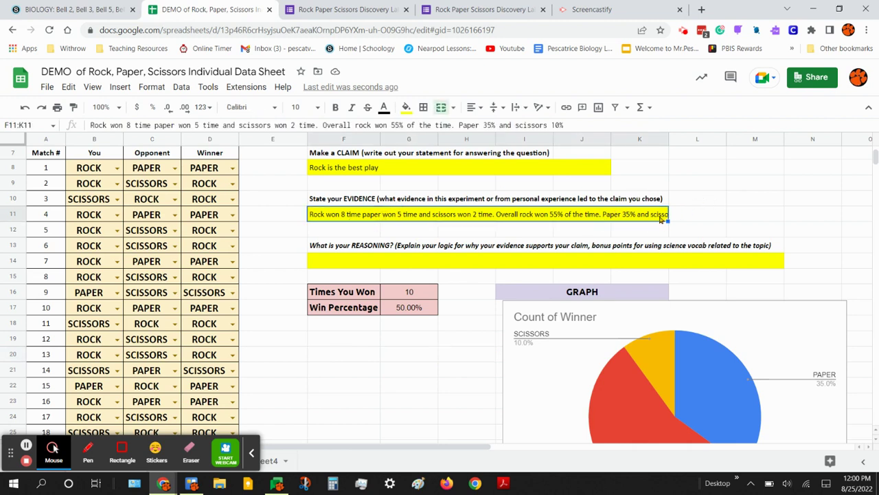
click(575, 123)
key(ctrl+a)
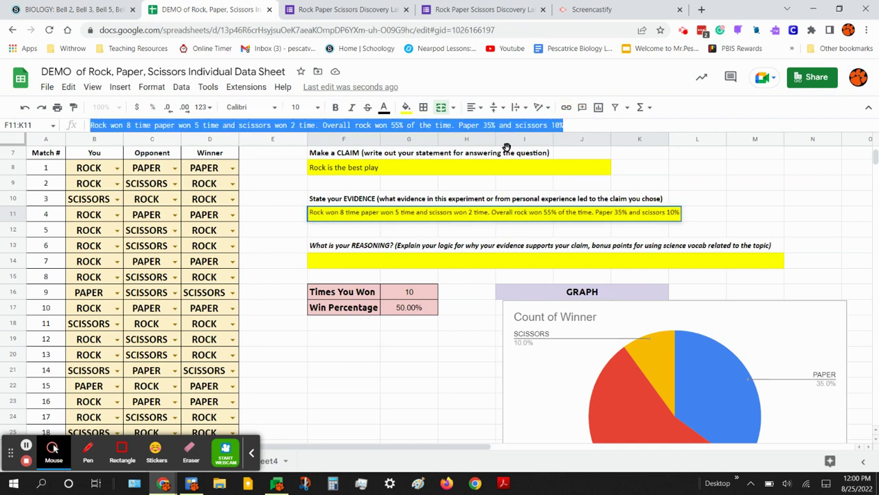
click(315, 213)
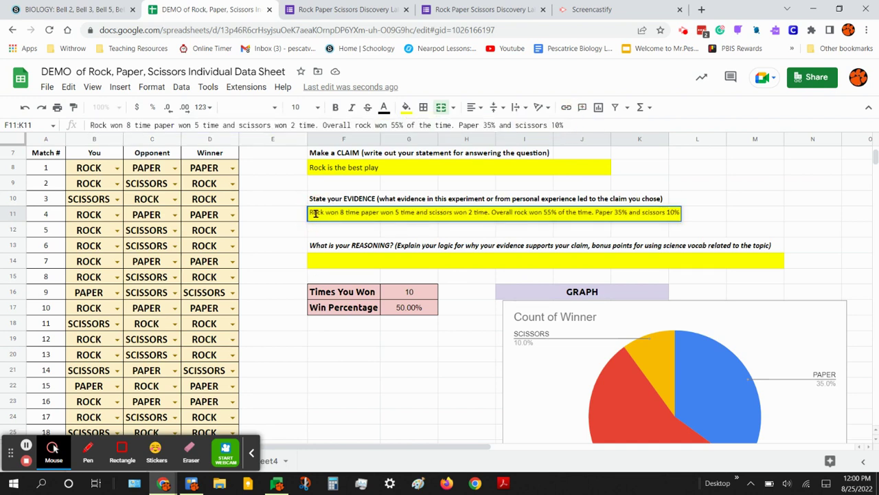
drag(119, 124, 622, 120)
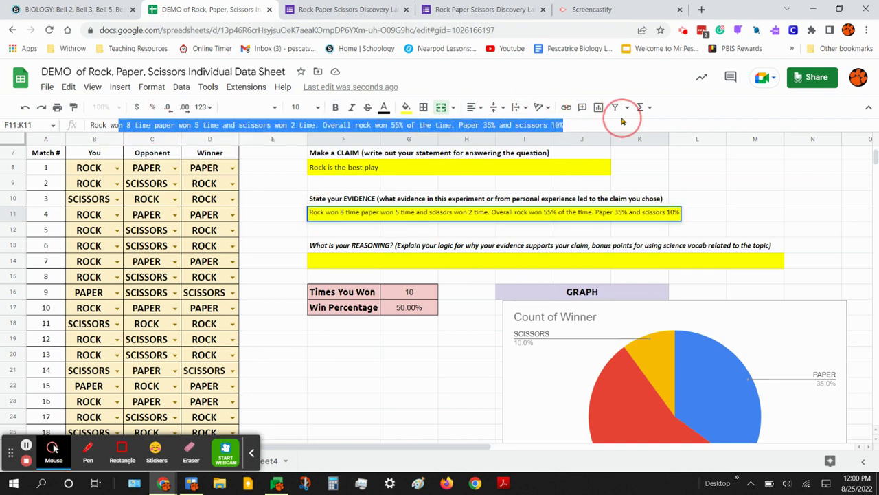
click(588, 165)
Step: Open the REASONING answer cell F14:M14 and compare its question with the claim, the evidence and the Count of Winner pie chart
click(326, 265)
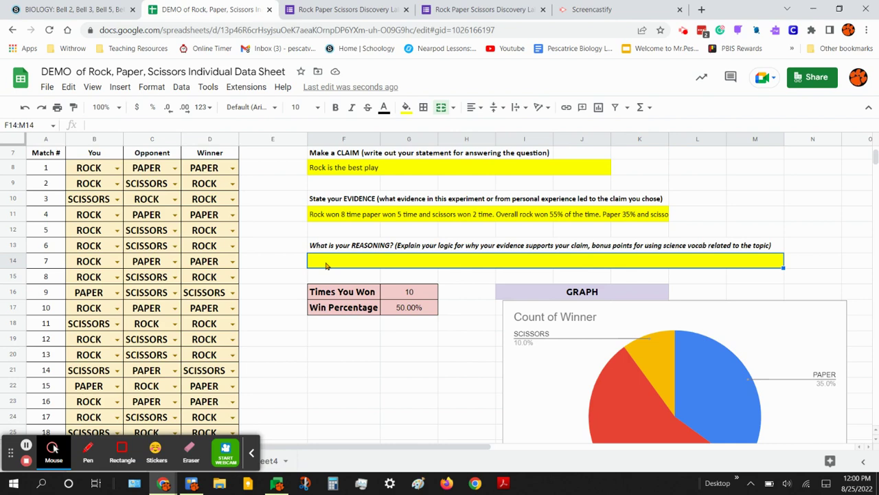
scroll(472, 334, down, 1)
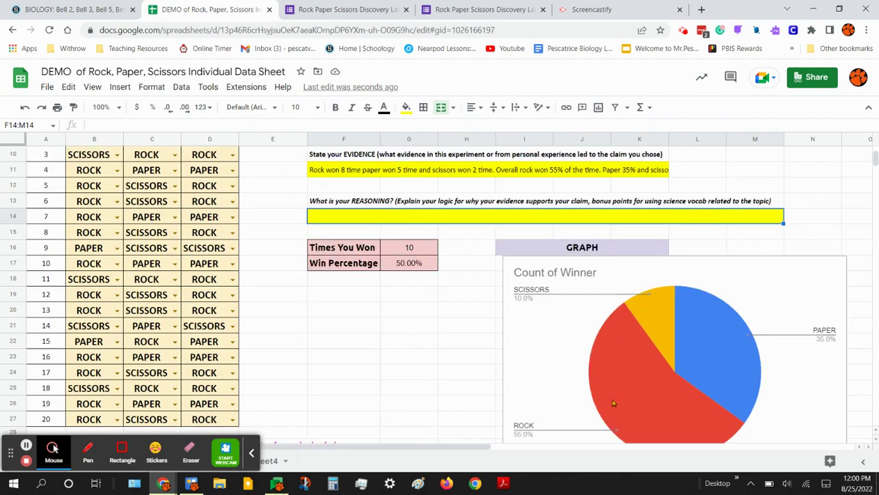
scroll(615, 404, up, 2)
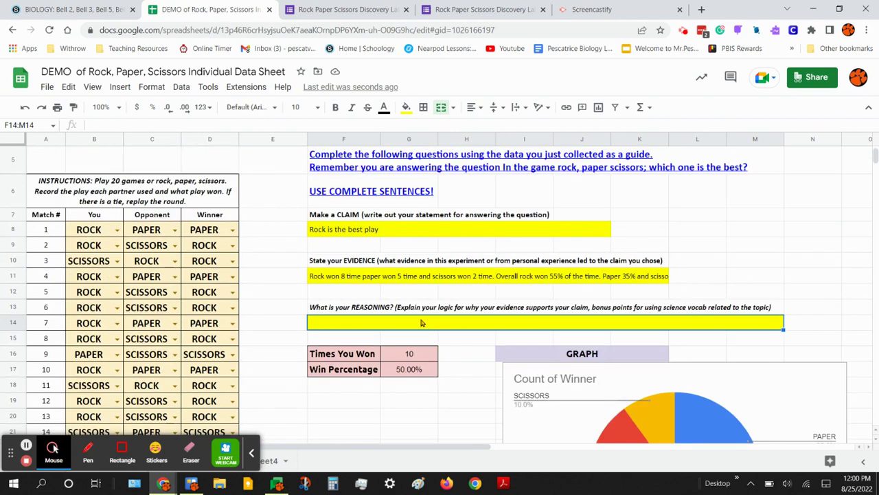
scroll(624, 370, down, 3)
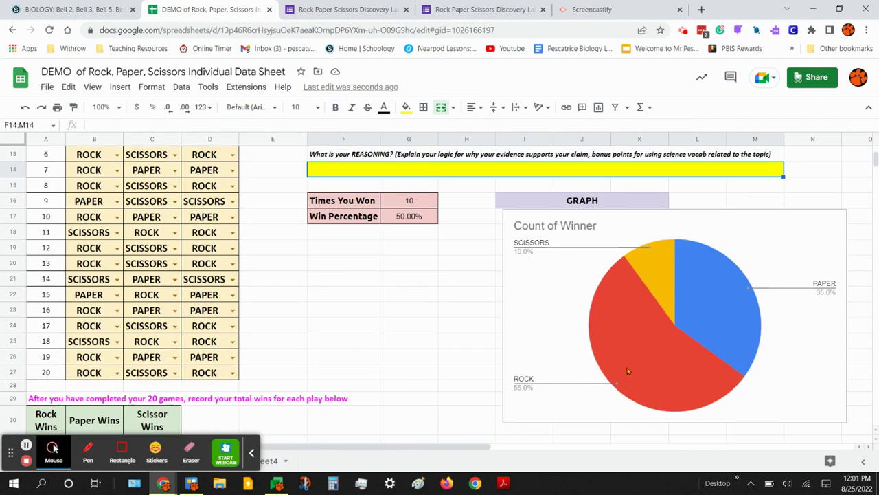
scroll(625, 374, up, 2)
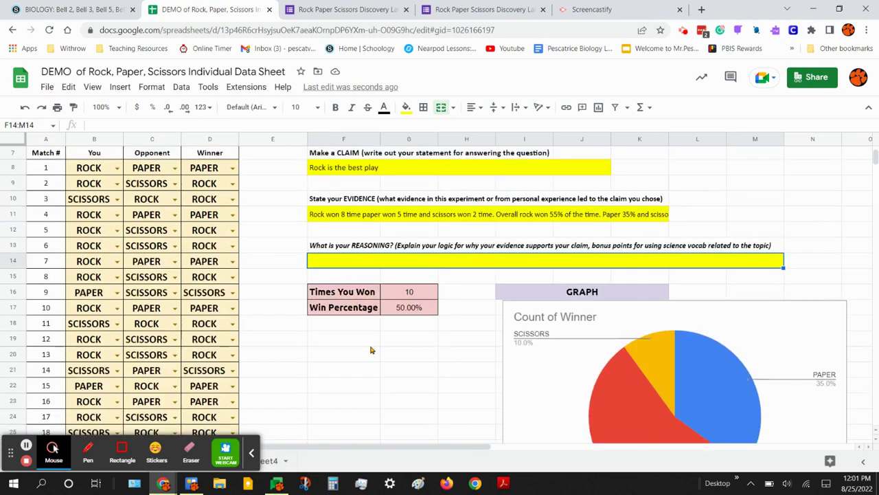
double_click(328, 262)
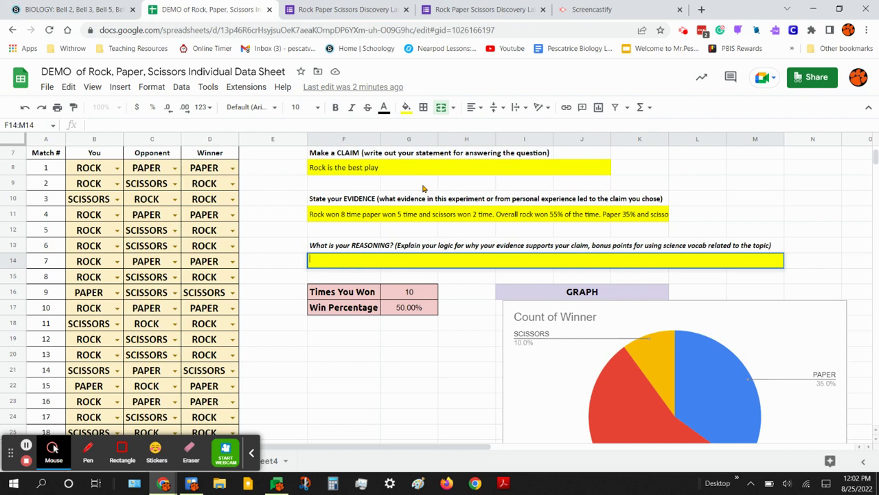
Step: Move the Count of Winner pie chart into line with the GRAPH heading's left edge and reselect the REASONING answer cell
click(506, 330)
scroll(506, 329, down, 2)
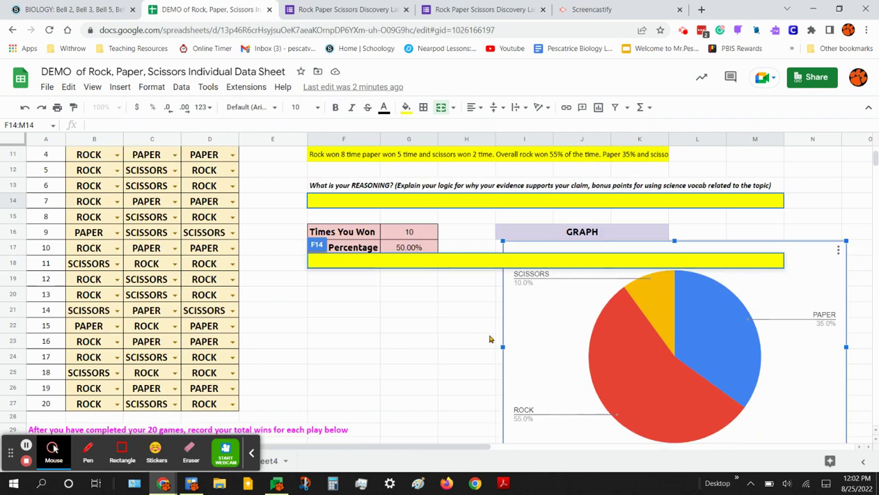
click(454, 309)
scroll(310, 324, up, 1)
click(337, 249)
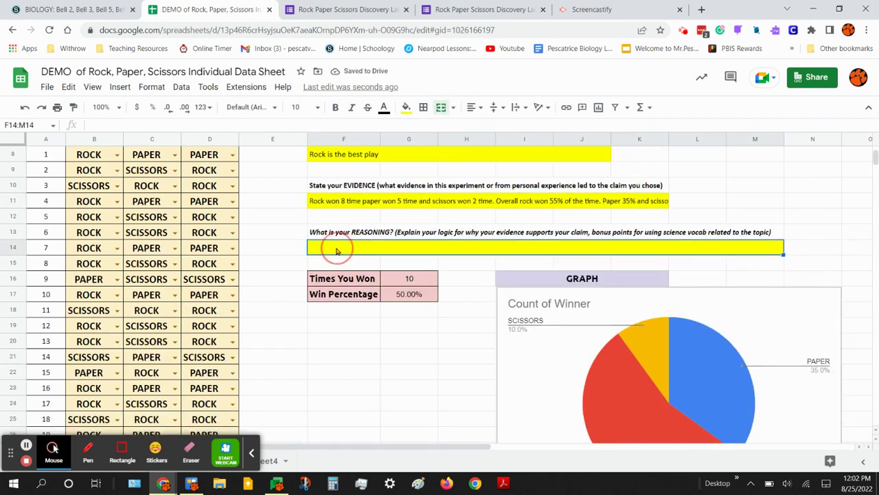